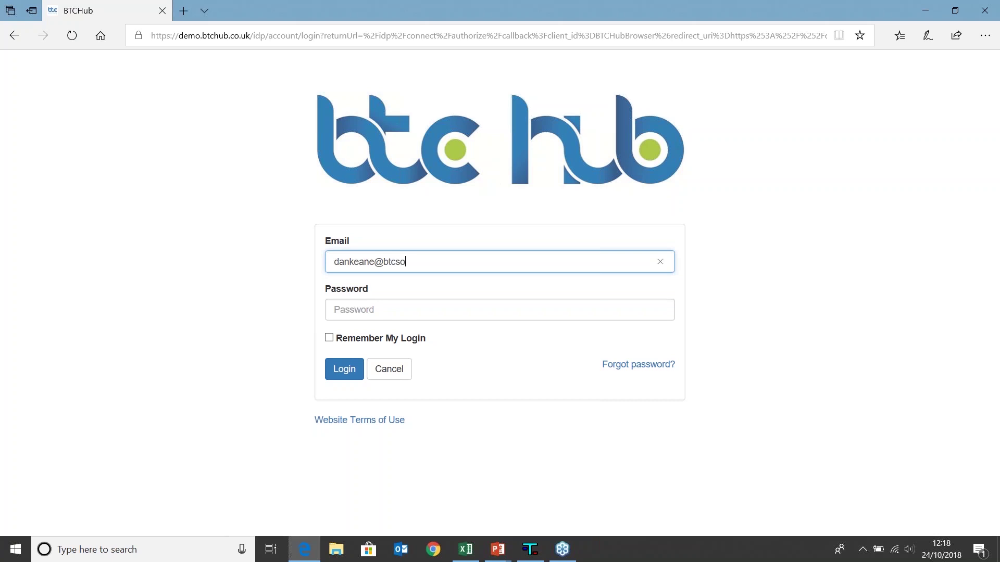
# - Complete the login e-mail, enter the account password and sign in to reach the BTCHub Home page
pyautogui.write('o.uk')
pyautogui.click(597, 309)
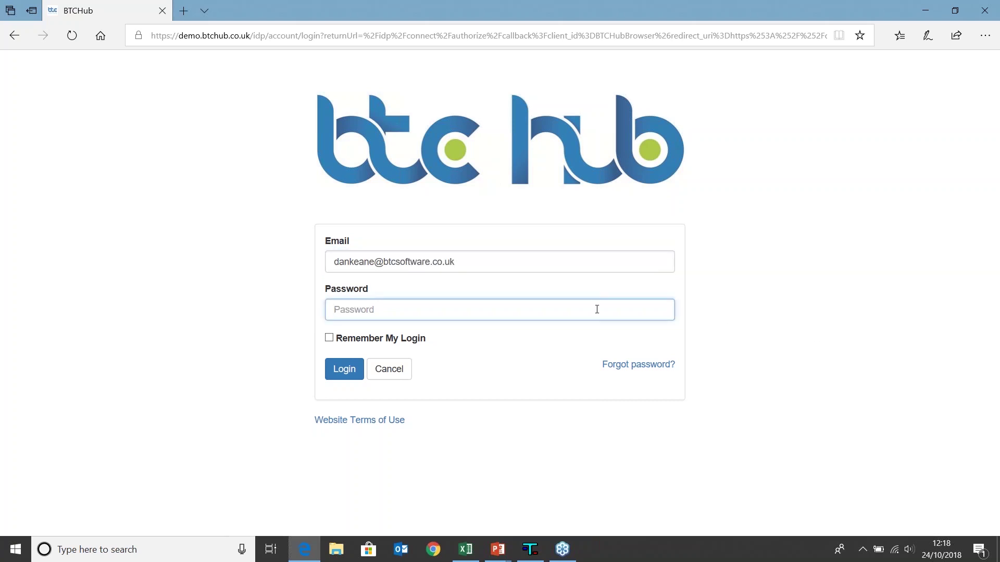
pyautogui.write('•••')
pyautogui.press('Return')
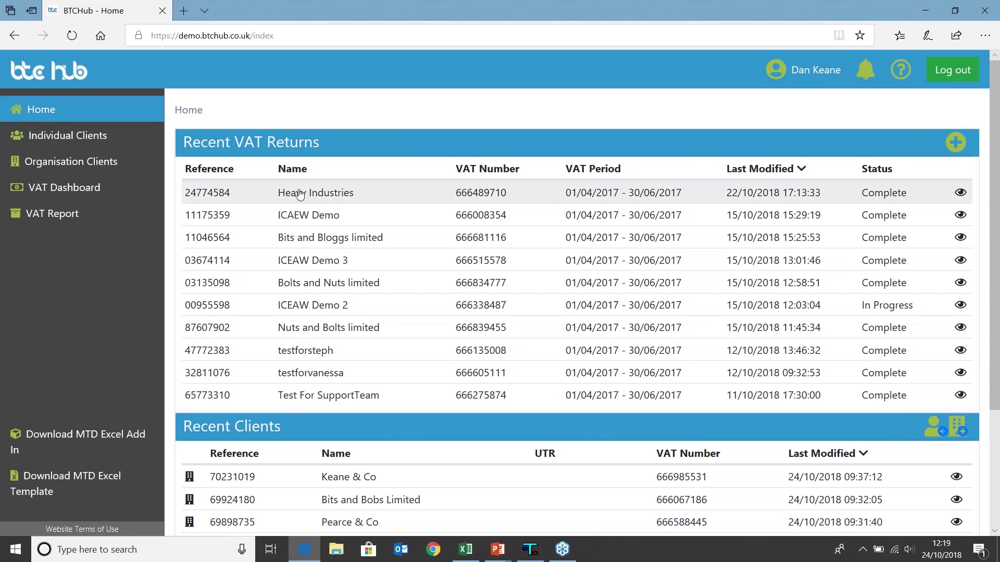
# - Browse the Individual and Organisation client lists (205 organisations), then go to the VAT Dashboard
pyautogui.click(119, 145)
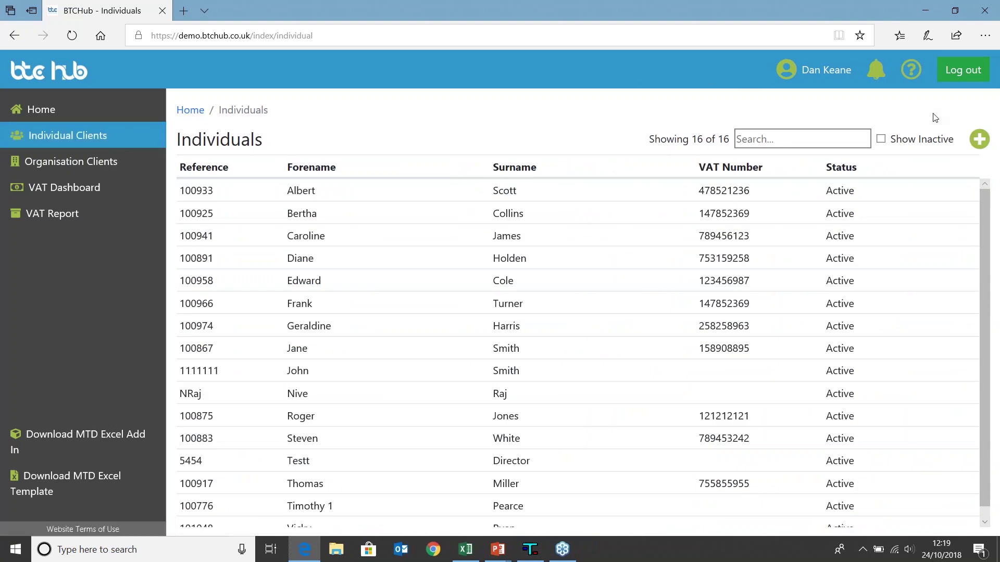
pyautogui.click(102, 166)
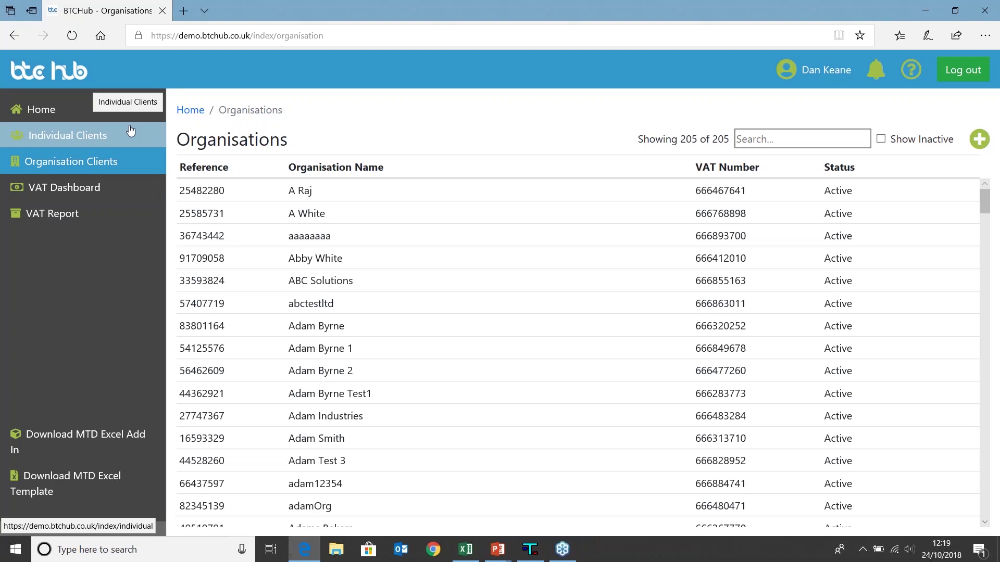
pyautogui.click(119, 185)
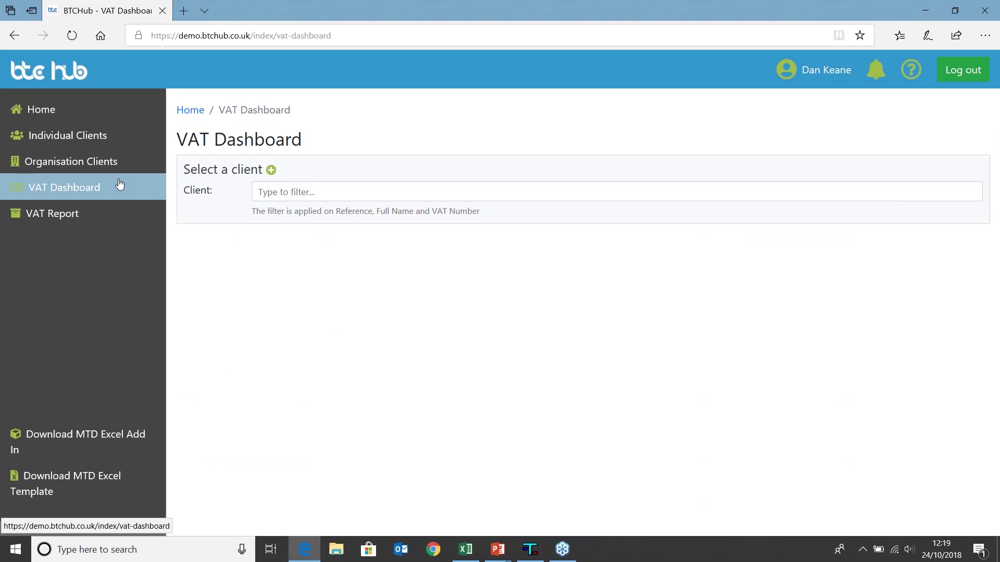
# - Review the VAT Report of 171 clients, then bring the MTD for VAT workbook forward in Excel
pyautogui.click(122, 206)
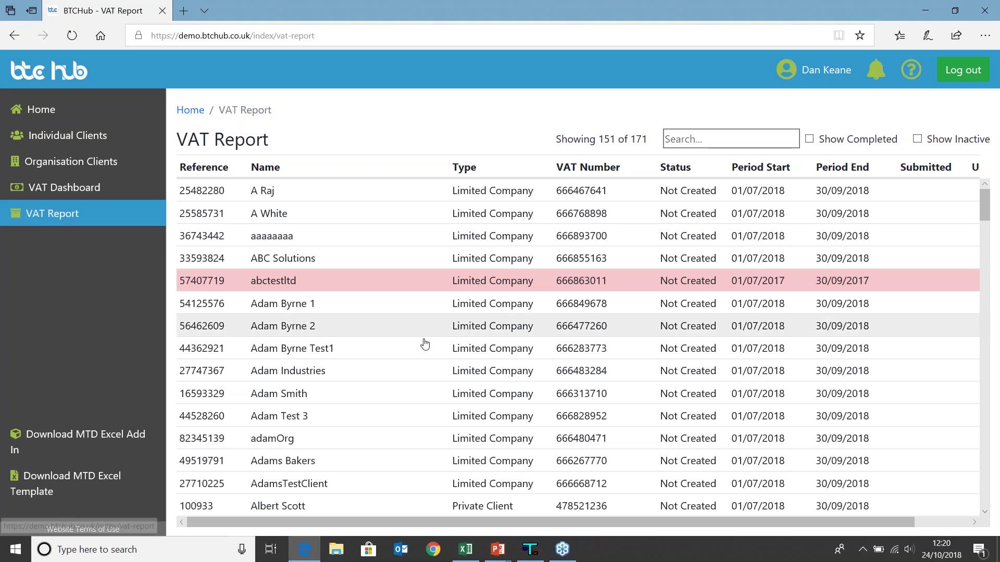
pyautogui.click(466, 550)
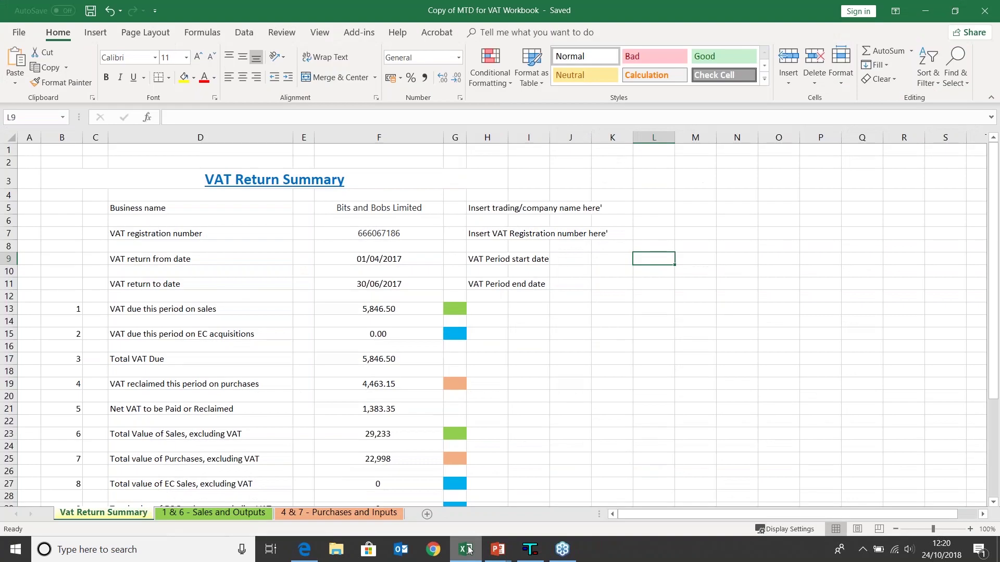
pyautogui.click(249, 515)
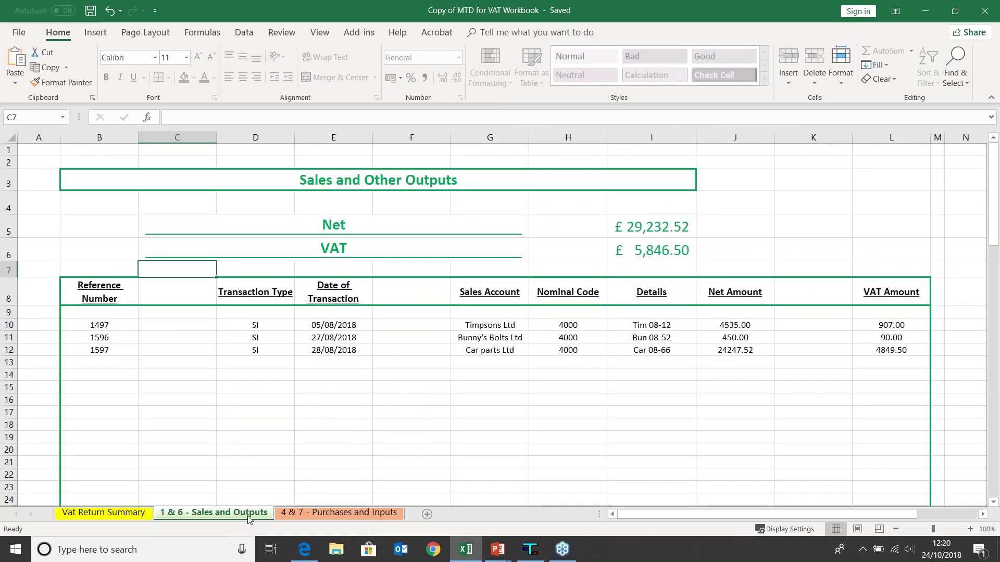
pyautogui.click(319, 515)
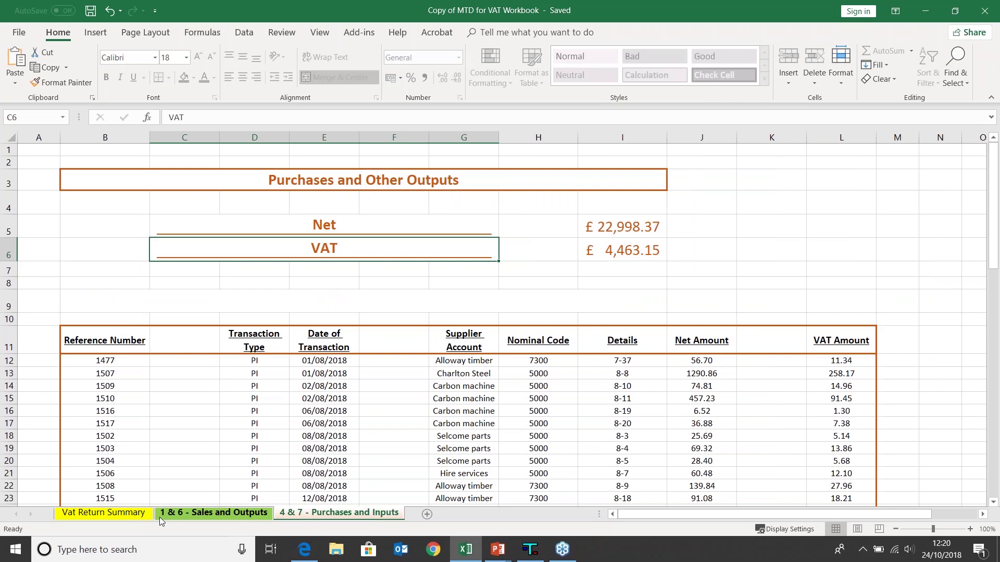
pyautogui.click(116, 513)
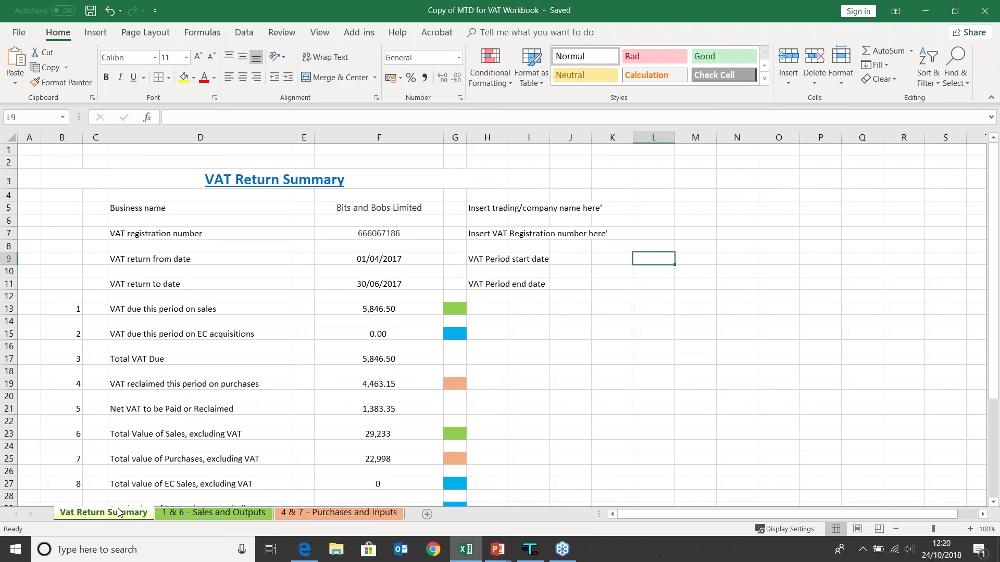
pyautogui.scroll(-1, 510, 376)
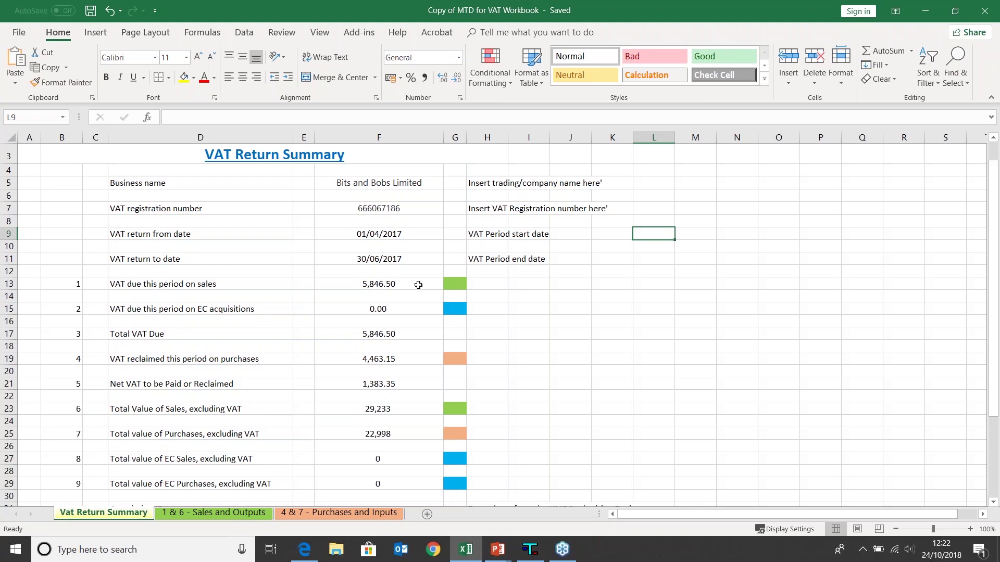
# - Inspect the Define VAT Range settings, then highlight the 13 VAT figures in column F with Show VAT Range
pyautogui.click(365, 36)
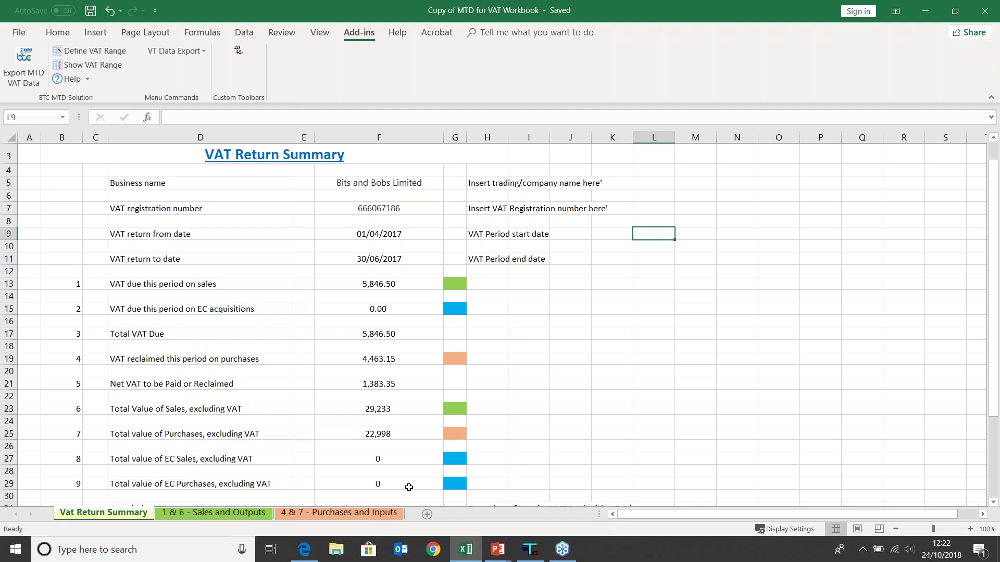
pyautogui.click(98, 51)
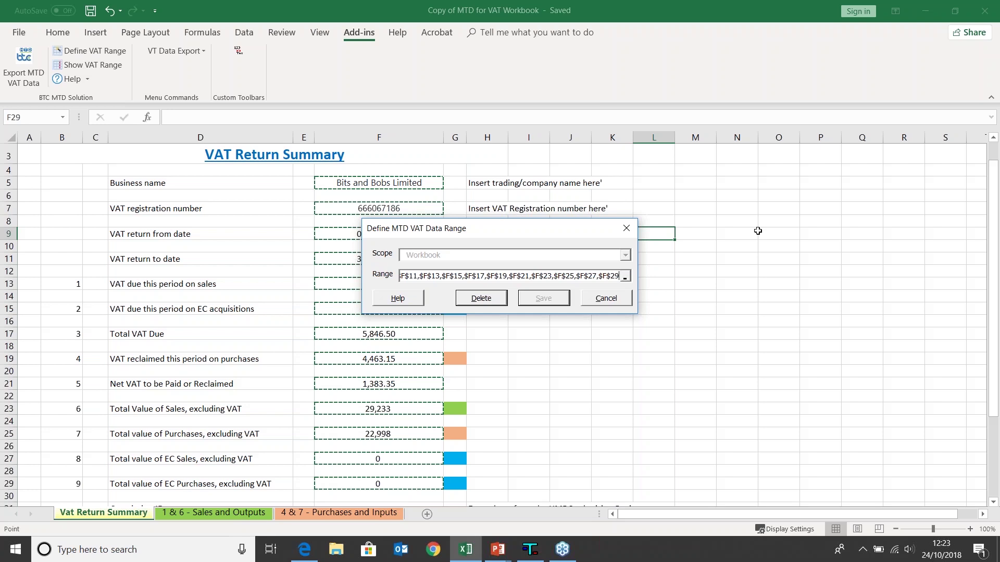
pyautogui.click(626, 228)
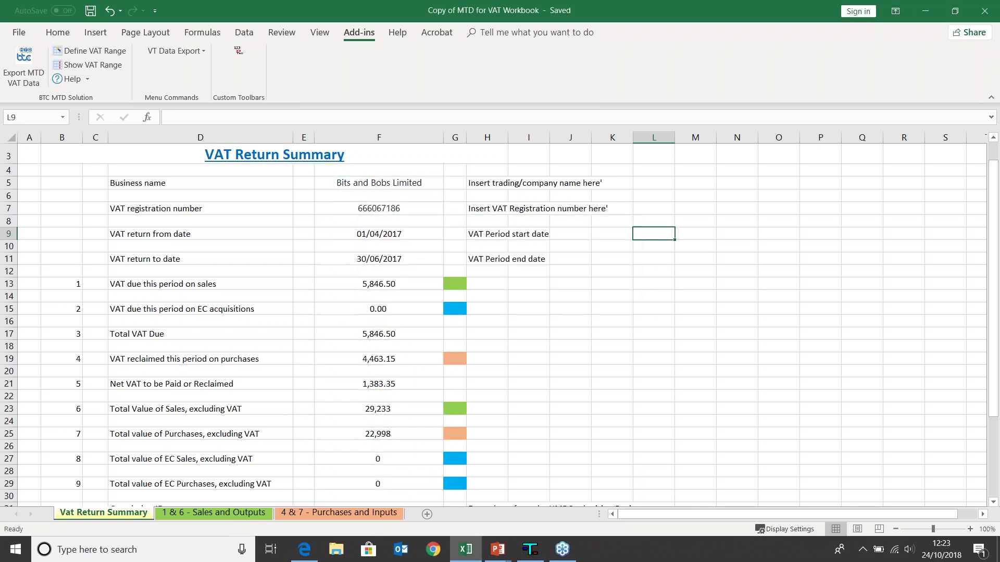
pyautogui.click(105, 66)
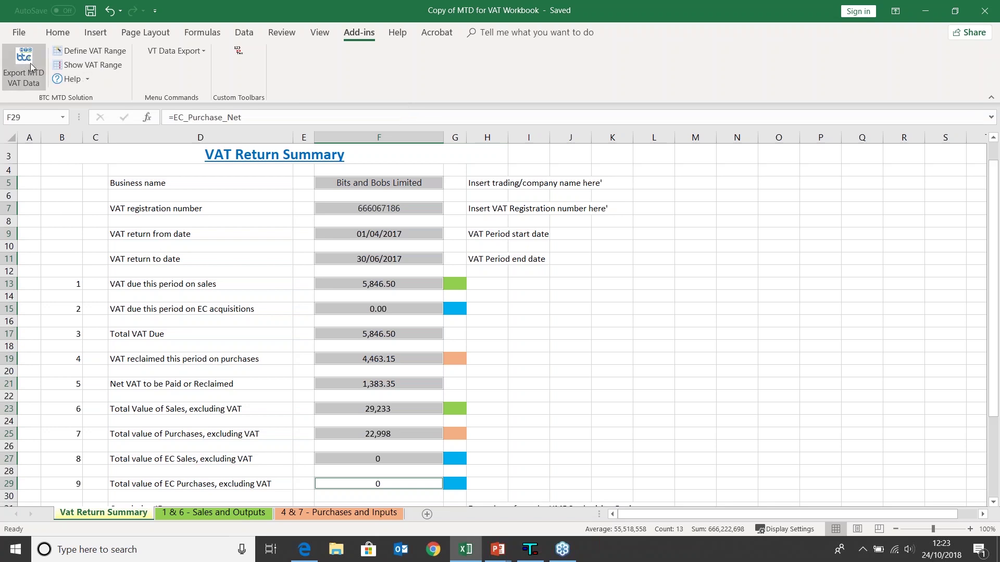
# - Log out of BTCHub, close the browser, and run Export MTD VAT Data from Excel
pyautogui.click(304, 549)
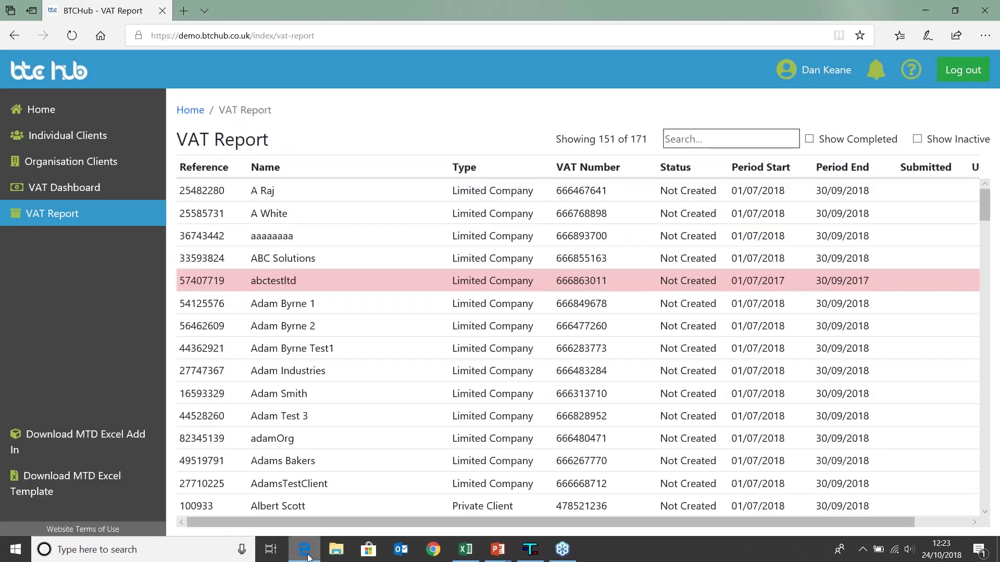
pyautogui.click(945, 73)
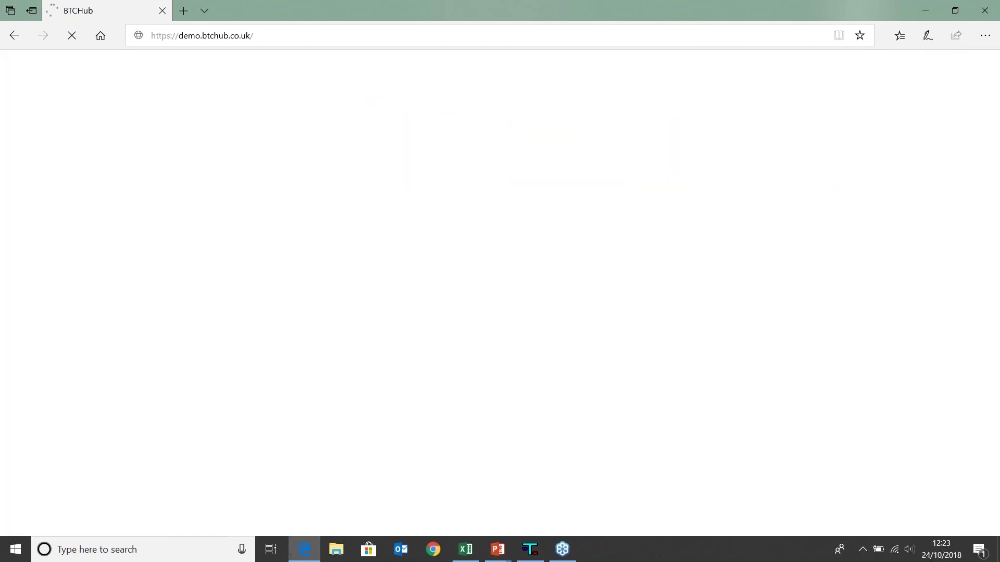
pyautogui.rightClick(997, 4)
pyautogui.click(850, 5)
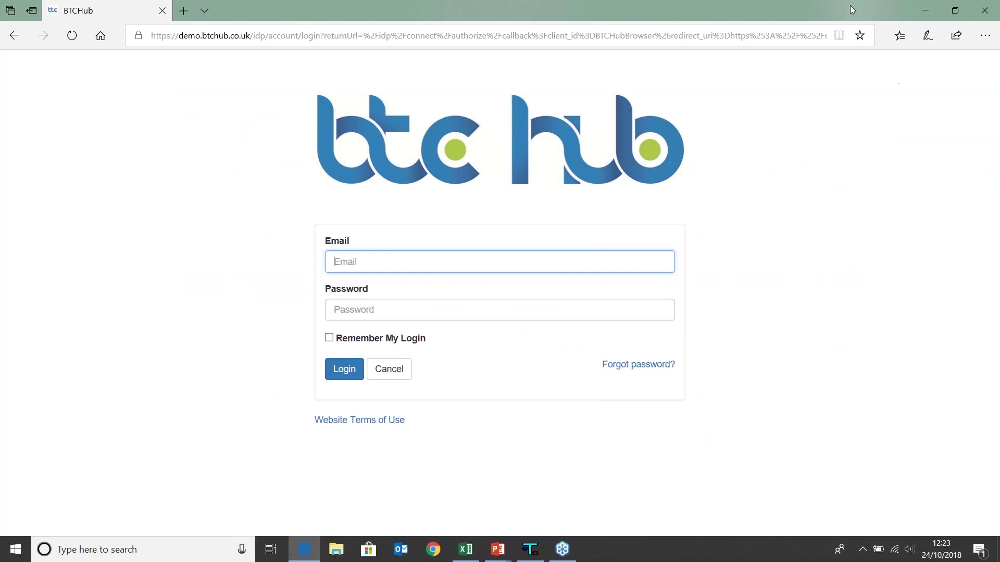
pyautogui.click(984, 11)
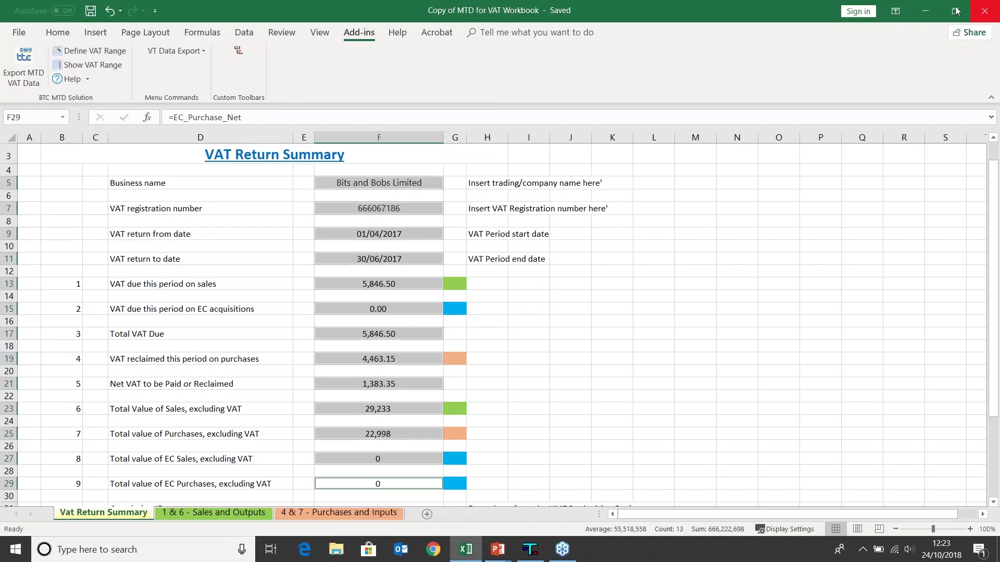
pyautogui.click(18, 58)
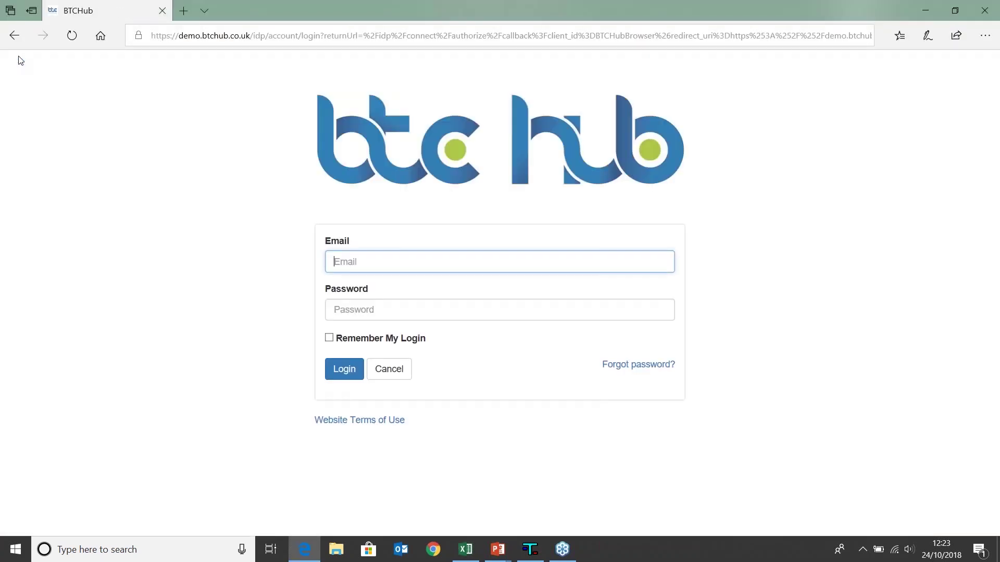
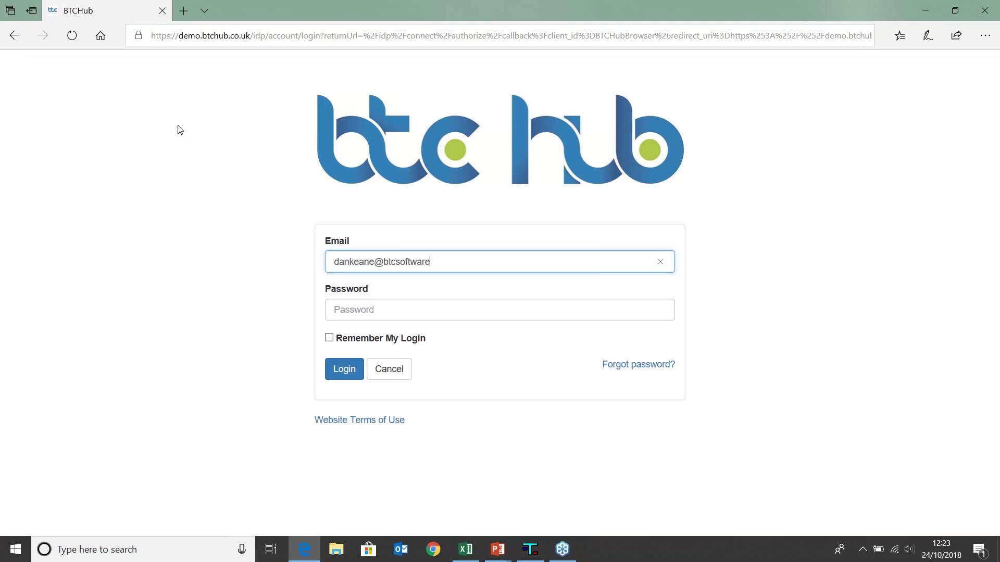
# - Sign back in with the account e-mail and password, then open the 01/04/2017–30/06/2017 VAT obligation
pyautogui.press('Tab')
pyautogui.write('***')
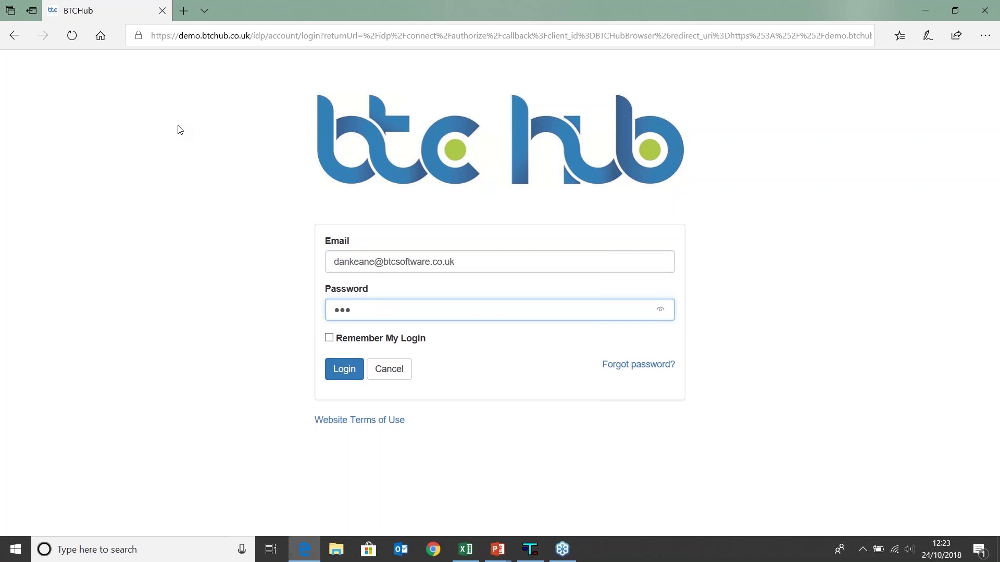
pyautogui.click(343, 369)
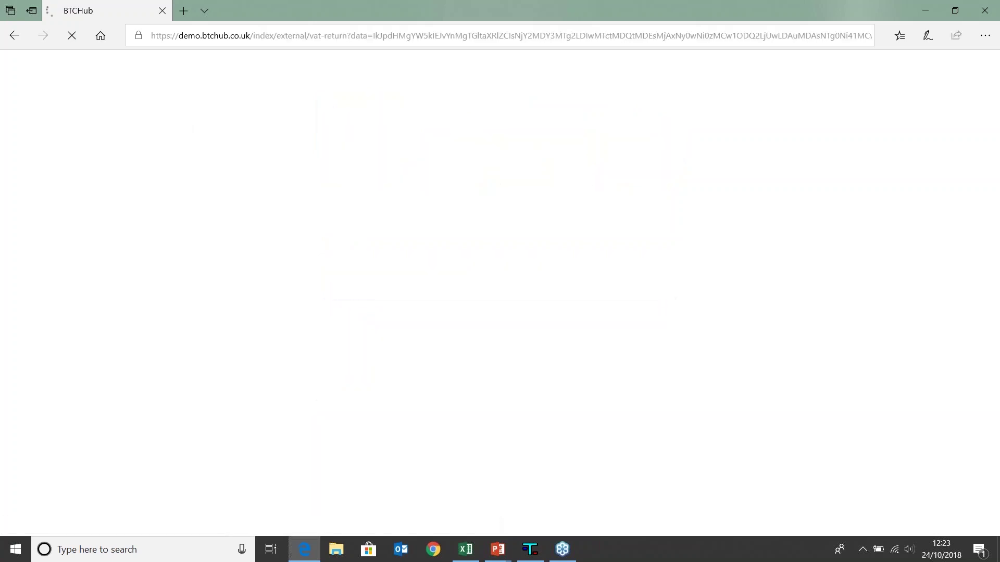
pyautogui.click(631, 286)
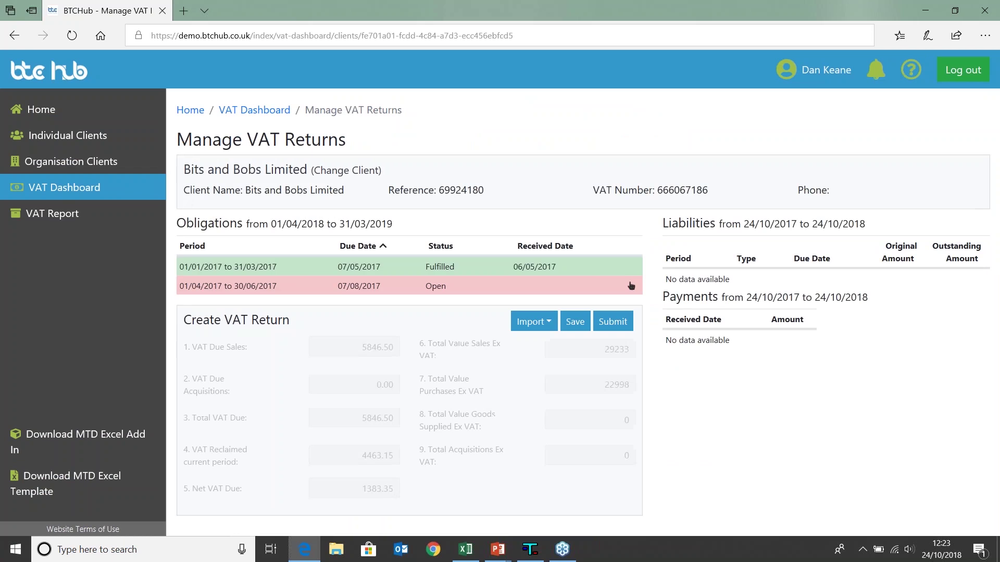
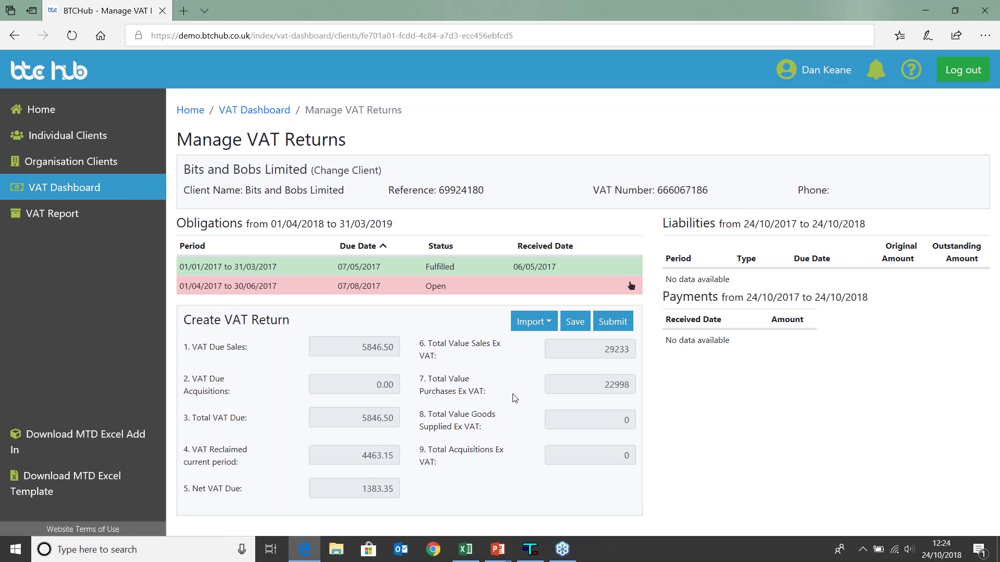
# - Save the Bits and Bobs Limited VAT return figures and reopen the return for editing
pyautogui.moveTo(514, 398)
pyautogui.click(574, 322)
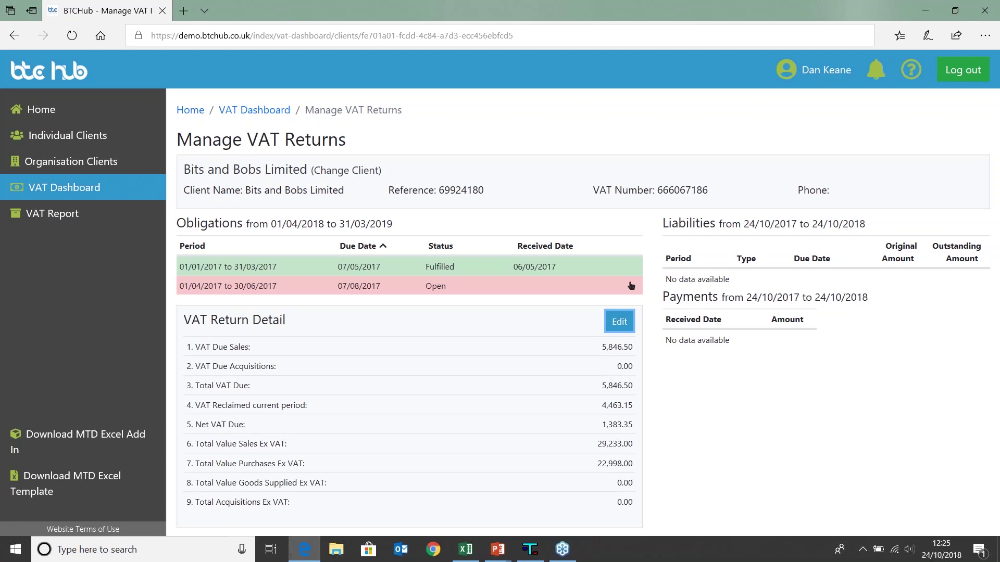
pyautogui.click(631, 286)
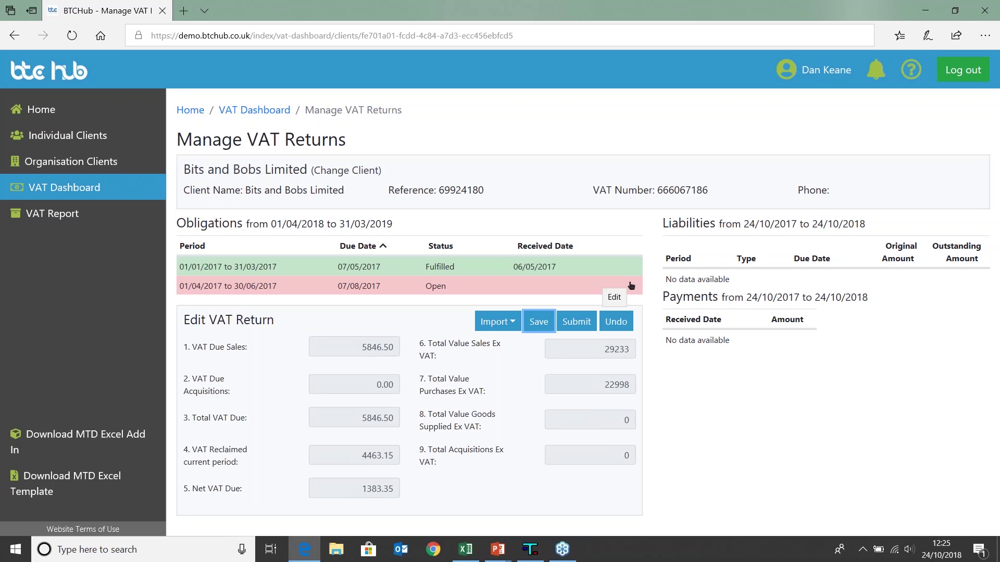
# - Submit the 01/04/2017–30/06/2017 return to HMRC with the declaration confirmed, then review the receipt
pyautogui.click(581, 322)
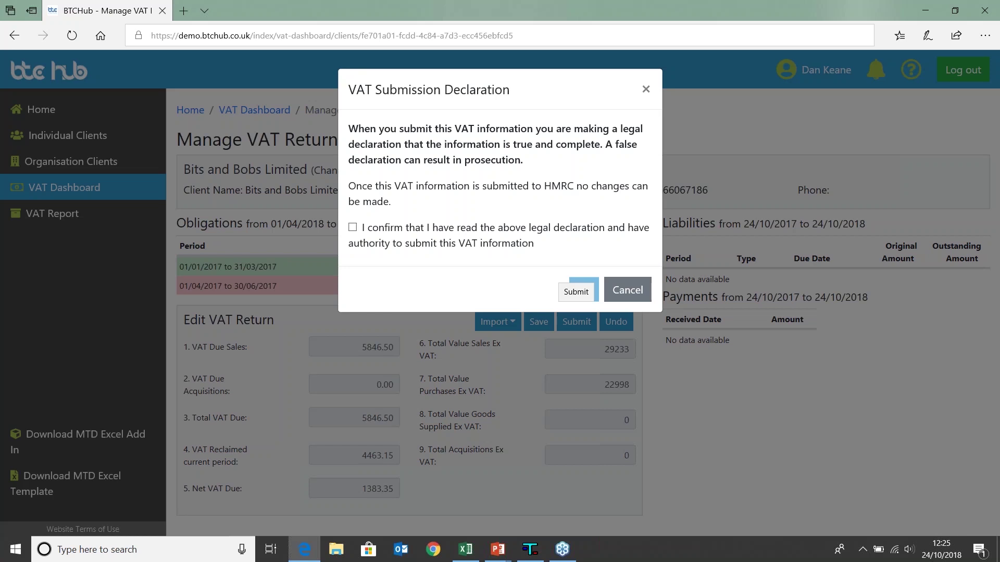
pyautogui.click(353, 228)
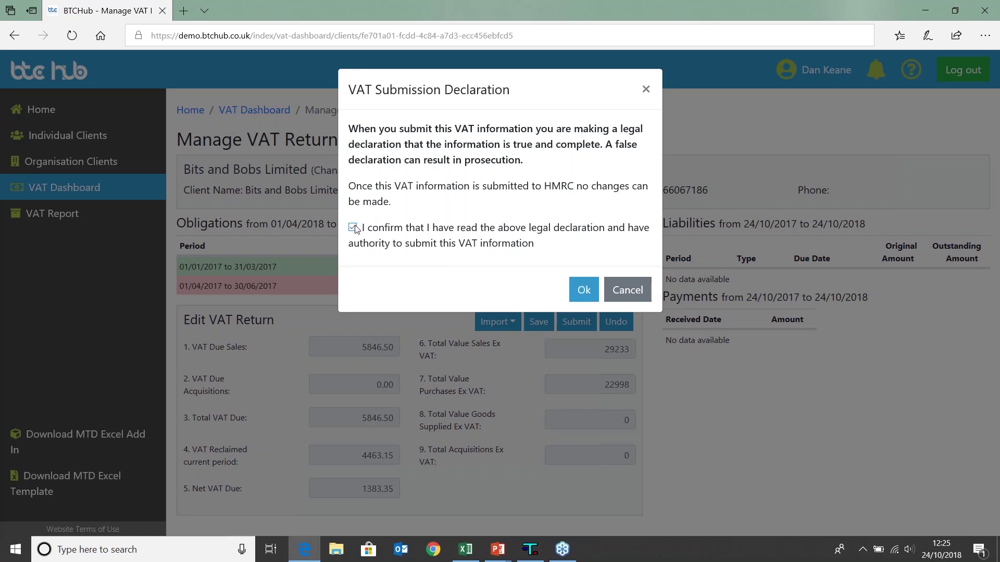
pyautogui.click(583, 290)
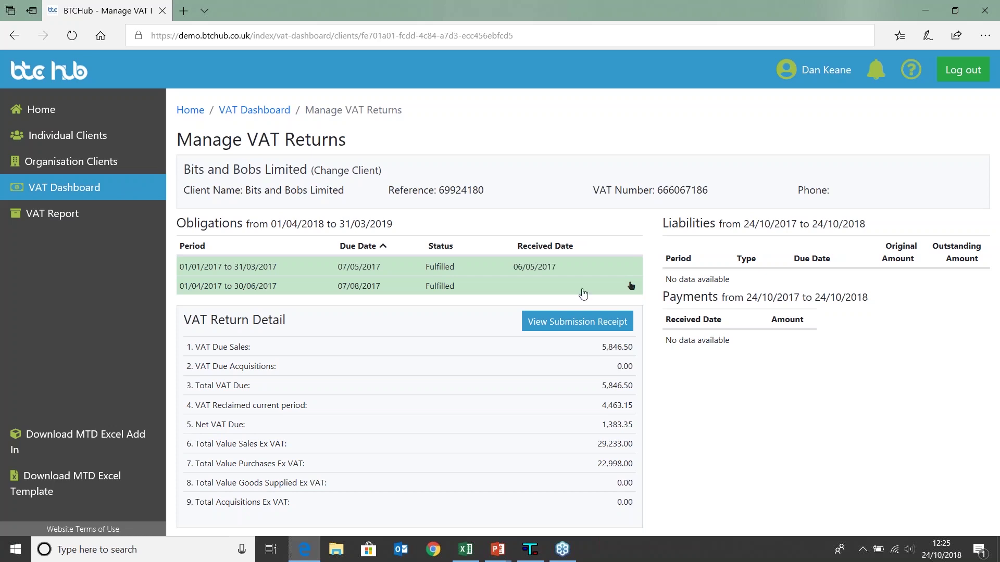
pyautogui.click(575, 325)
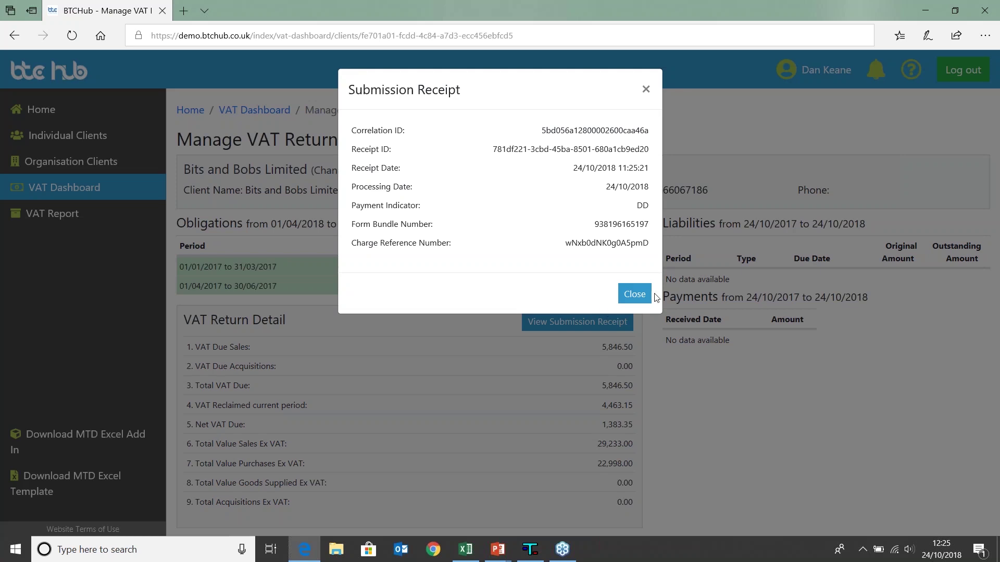
pyautogui.click(635, 294)
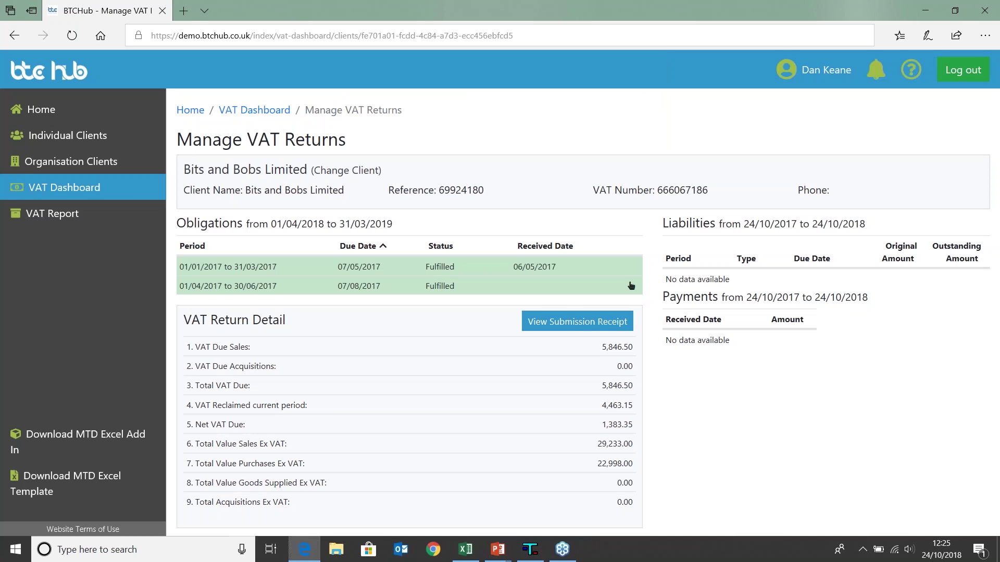
# - Select client Keane & Co and start a return for its open 01/04/2017–30/06/2017 obligation
pyautogui.click(71, 193)
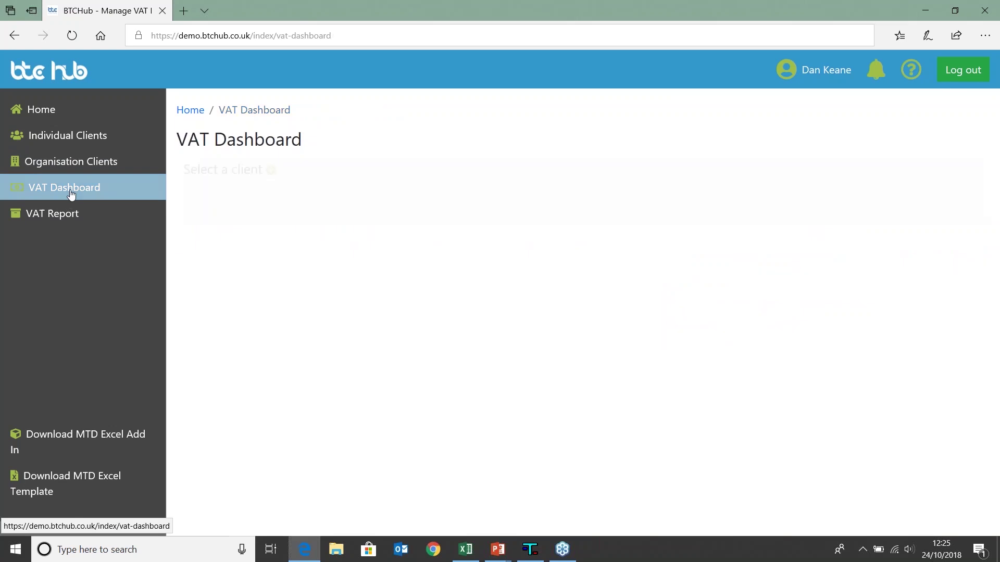
pyautogui.click(290, 193)
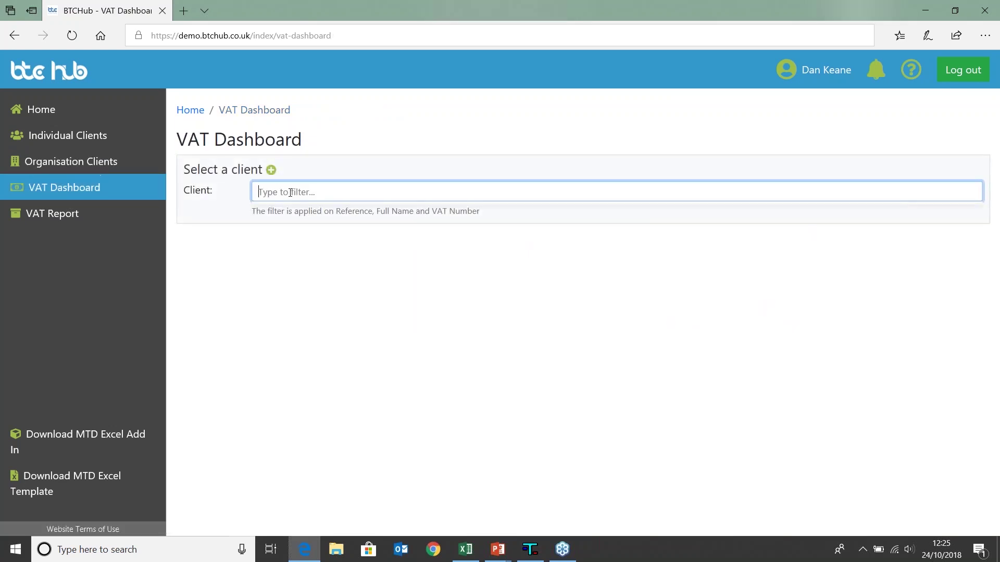
pyautogui.write('Keane')
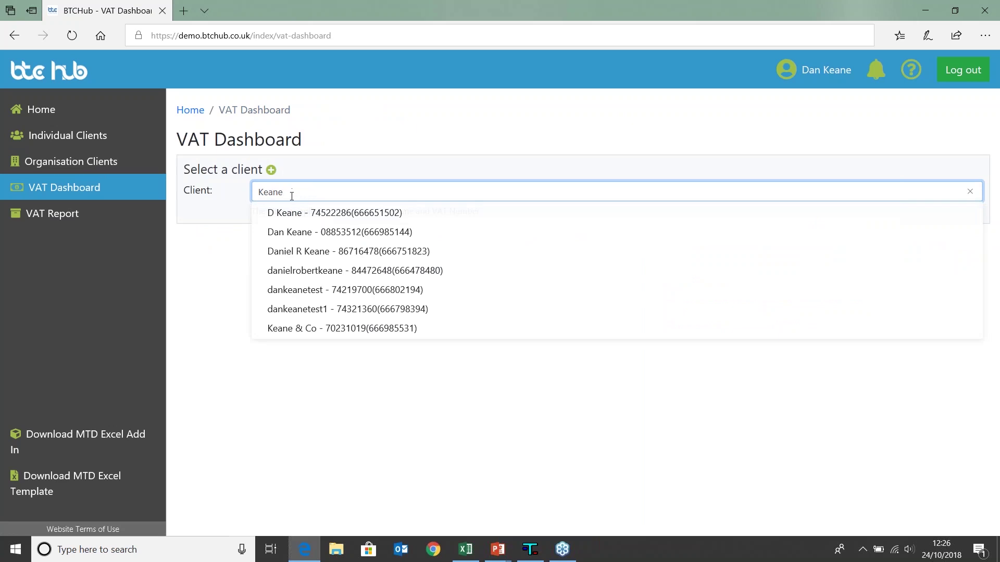
pyautogui.click(360, 328)
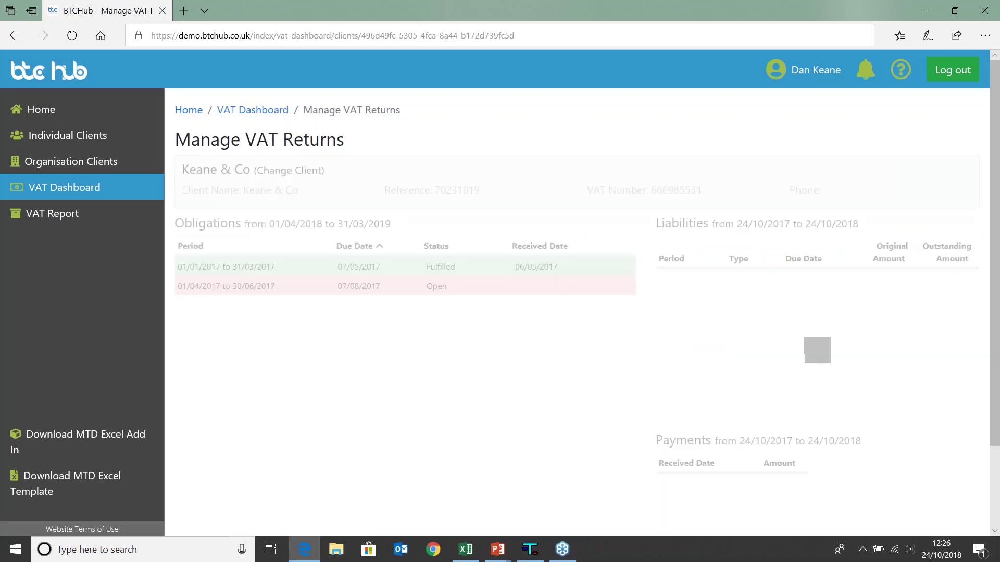
pyautogui.click(390, 291)
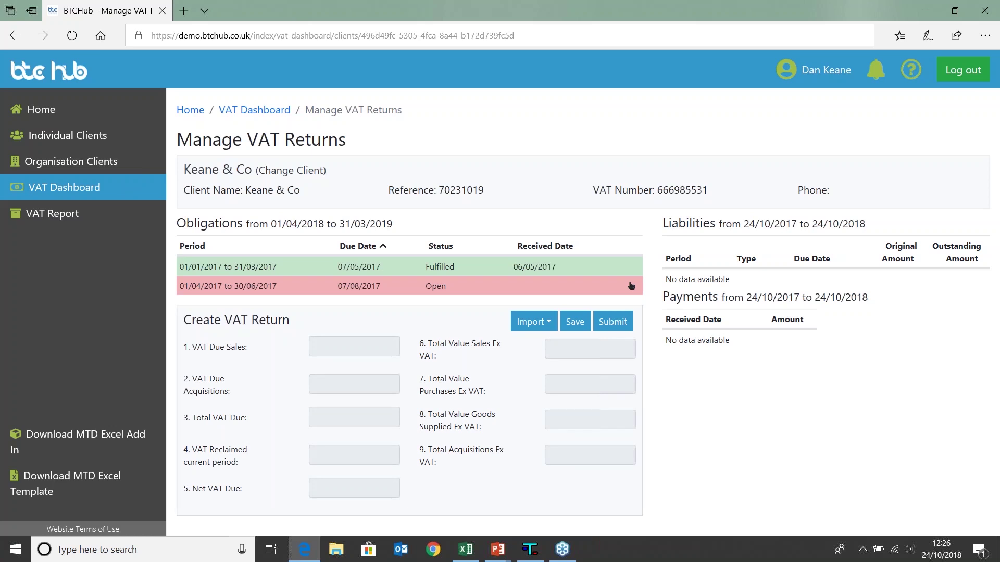
# - Bring up VT Transaction+ and display its list of past VAT returns
pyautogui.click(529, 550)
pyautogui.click(529, 550)
pyautogui.click(530, 549)
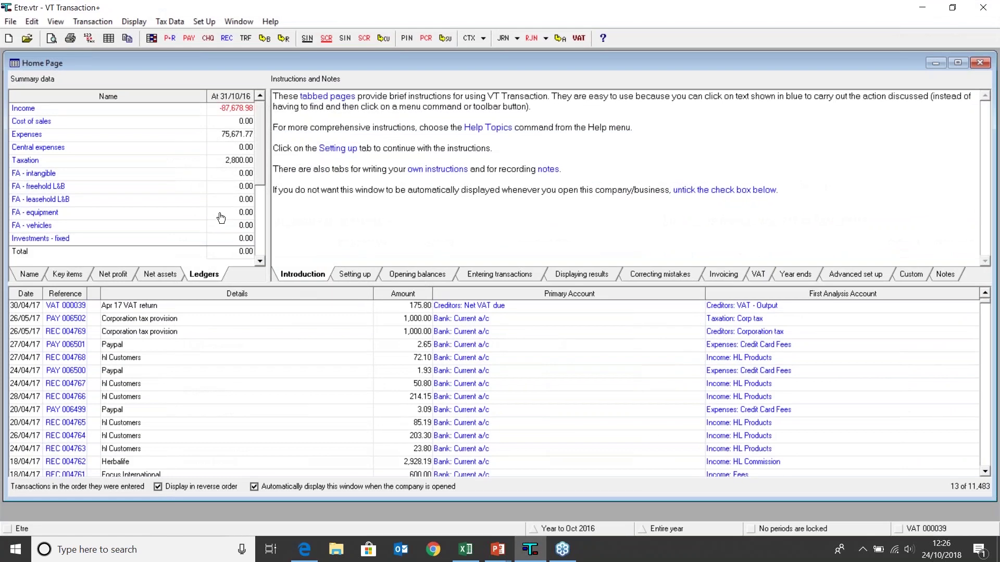
pyautogui.click(136, 20)
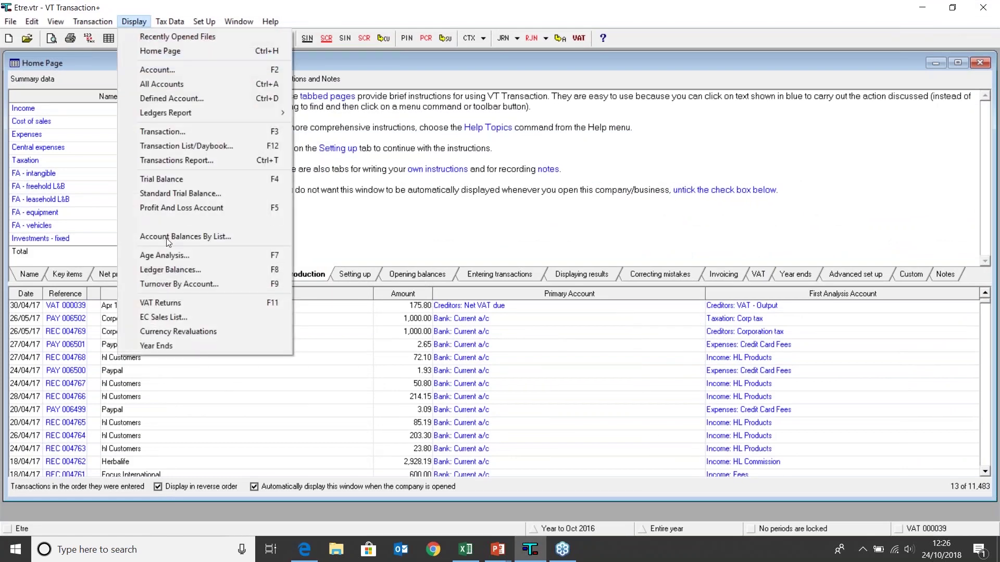
pyautogui.click(170, 302)
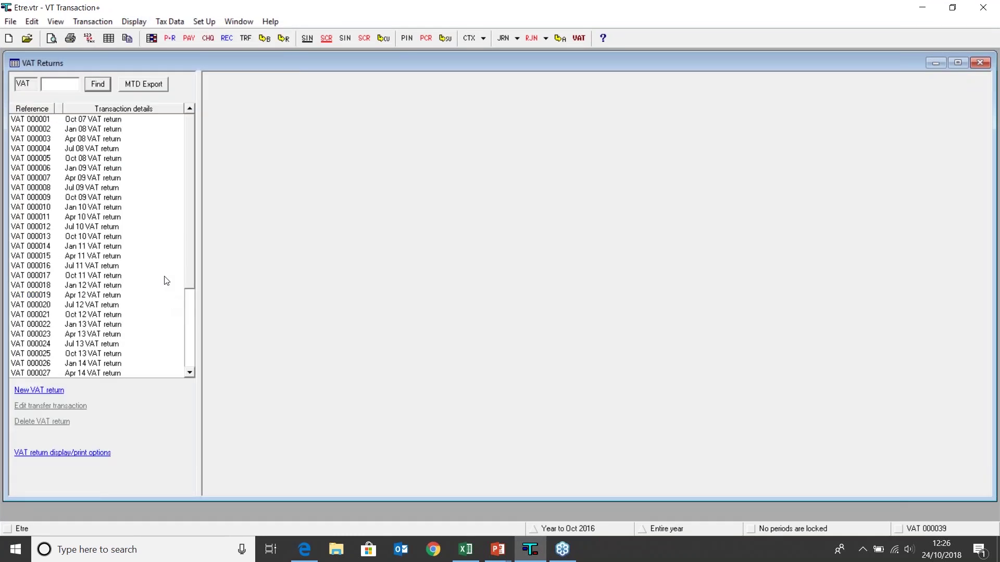
# - Copy the Oct 09 return (VAT 000009) totals to the clipboard with MTD Export, then return to BTCHub
pyautogui.click(96, 198)
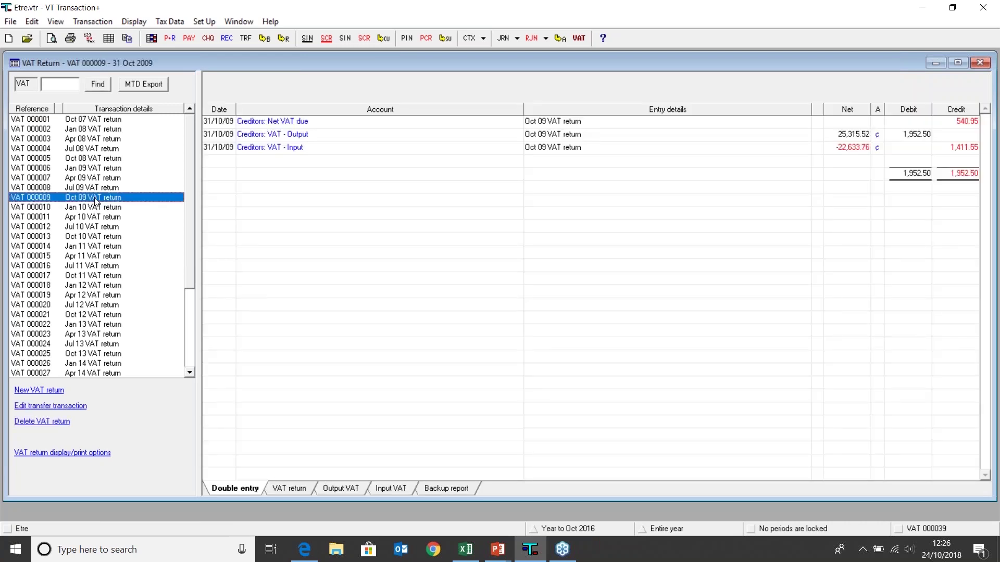
pyautogui.click(144, 88)
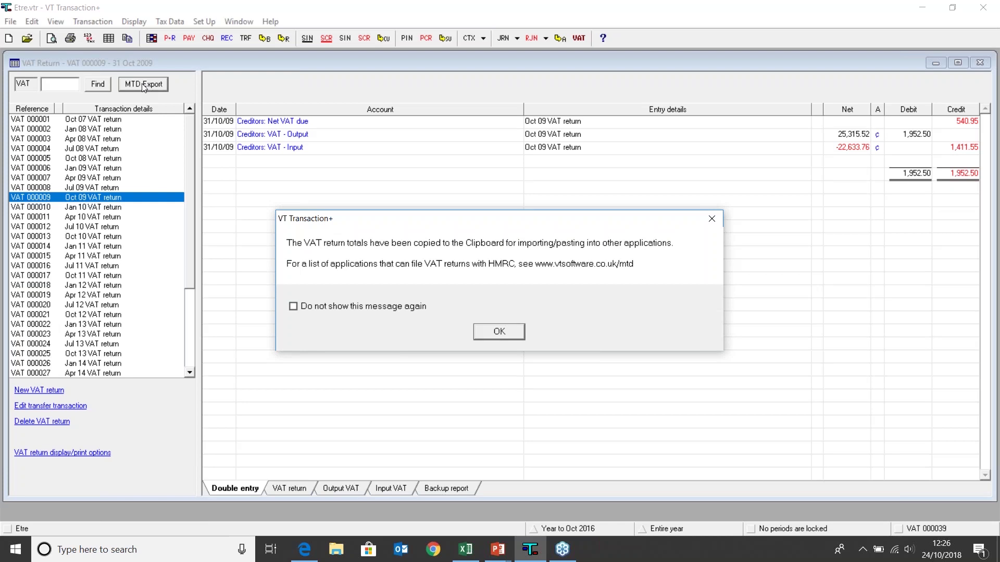
pyautogui.click(496, 333)
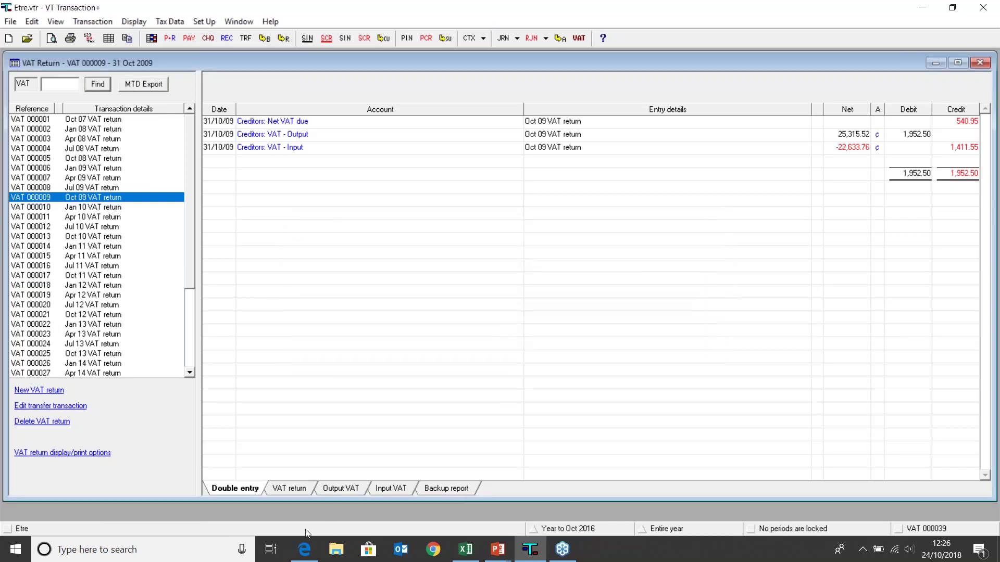
pyautogui.click(304, 550)
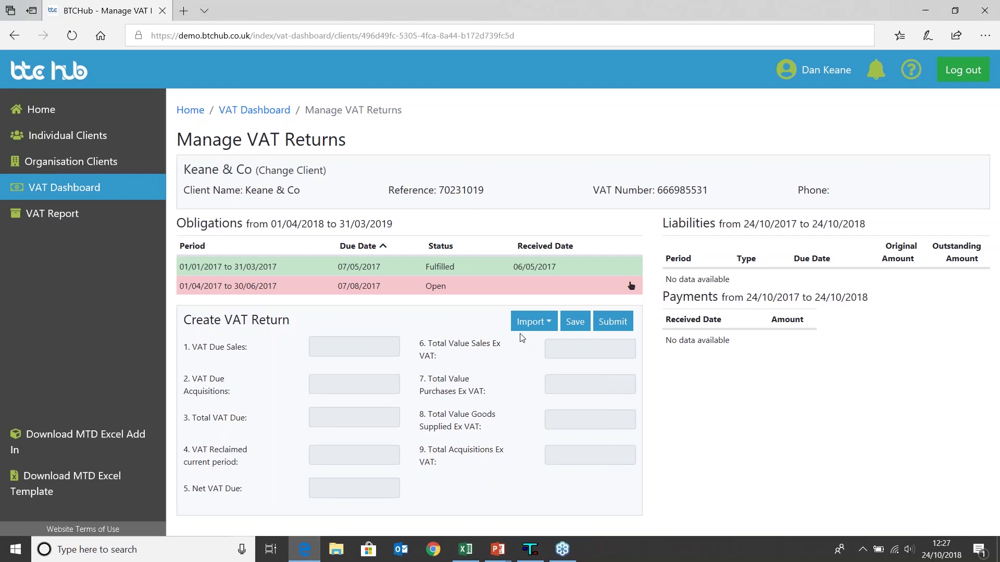
# - Import the copied VT Software totals into Keane & Co's return, giving net VAT due 540.95
pyautogui.click(539, 327)
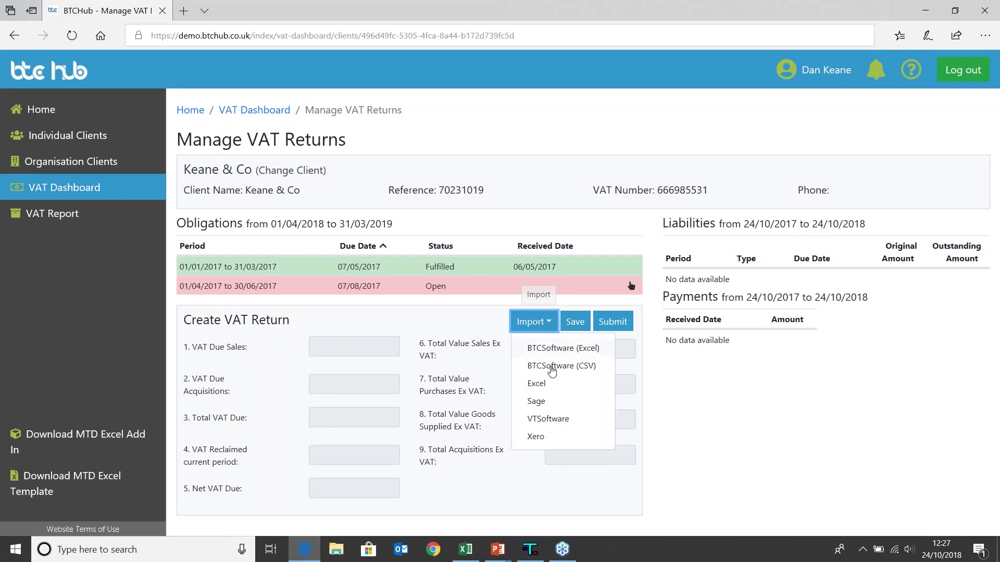
pyautogui.click(558, 420)
pyautogui.click(392, 169)
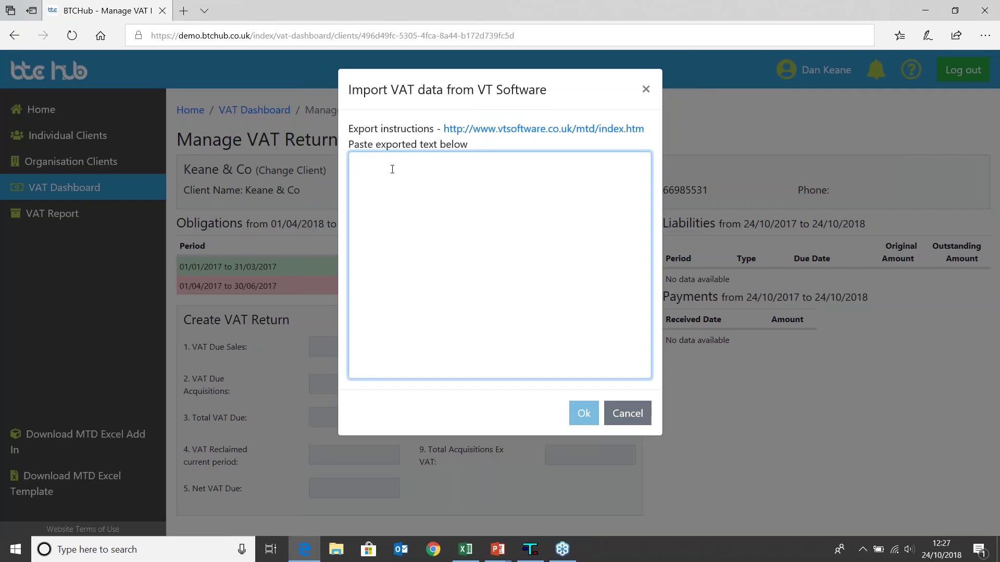
pyautogui.rightClick(392, 169)
pyautogui.click(409, 227)
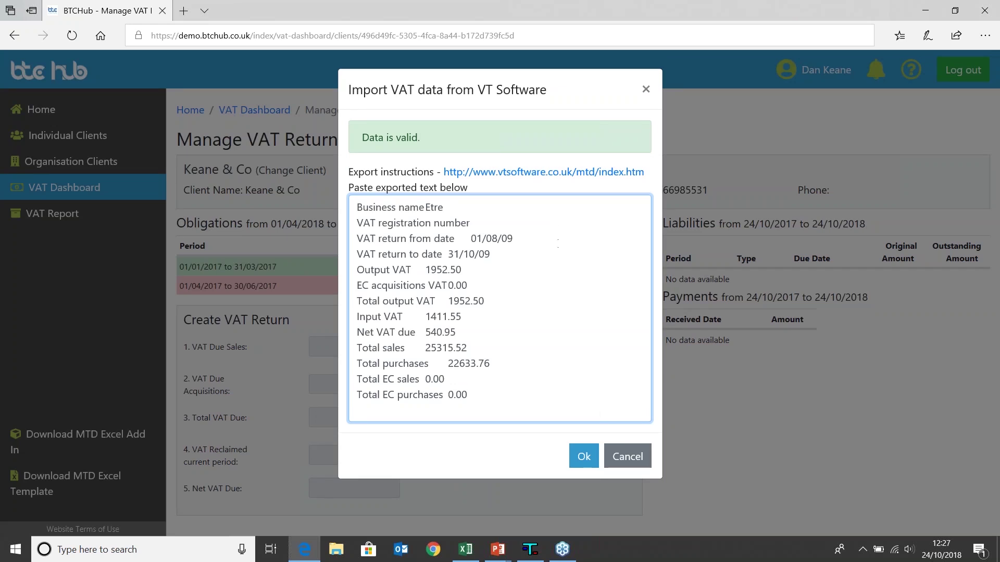
pyautogui.click(585, 456)
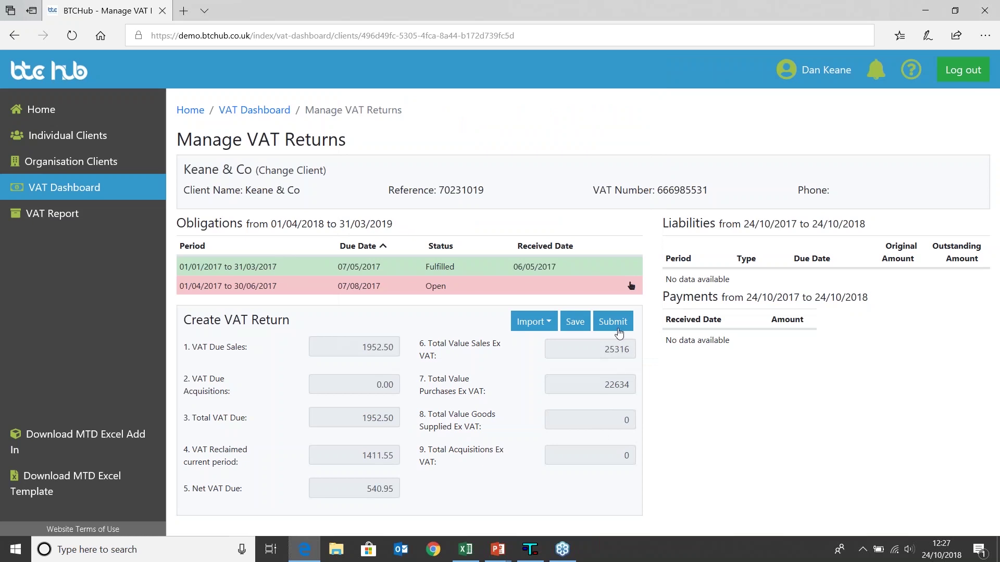
# - Submit the Keane & Co return to HMRC with the legal declaration ticked
pyautogui.click(618, 334)
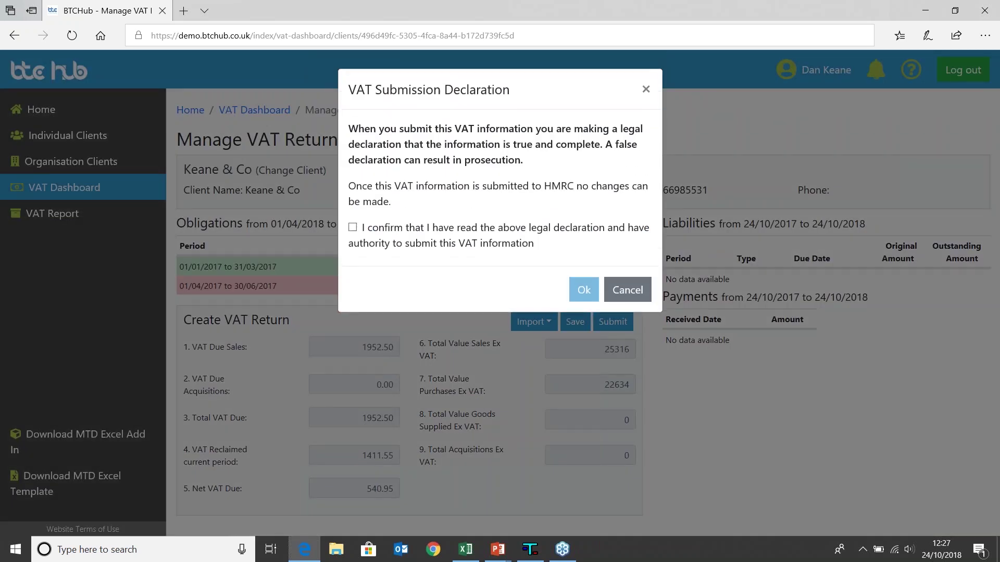
pyautogui.click(353, 228)
pyautogui.click(582, 290)
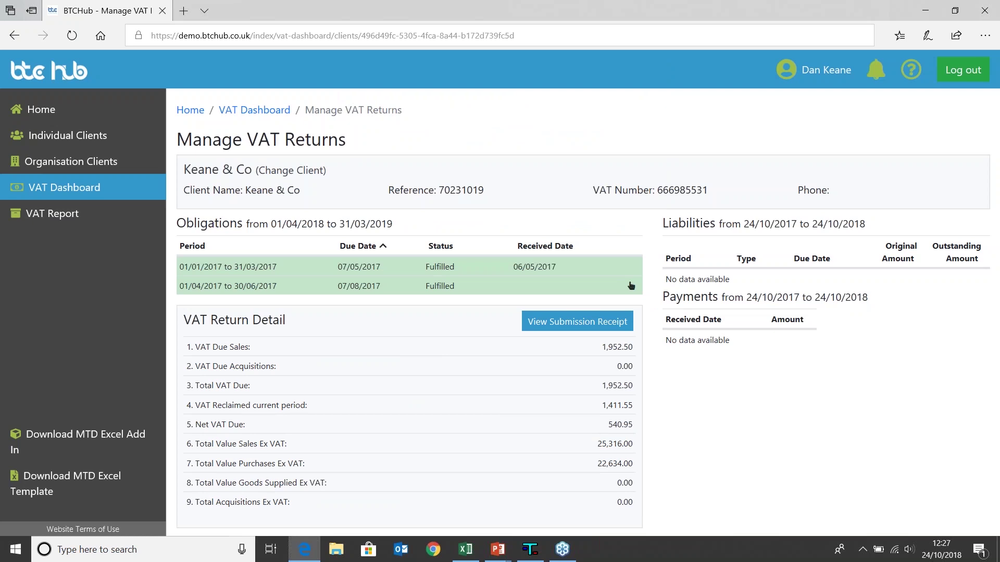
# - On the VAT Dashboard, filter clients for 'Gekko & Co' and select it
pyautogui.click(104, 189)
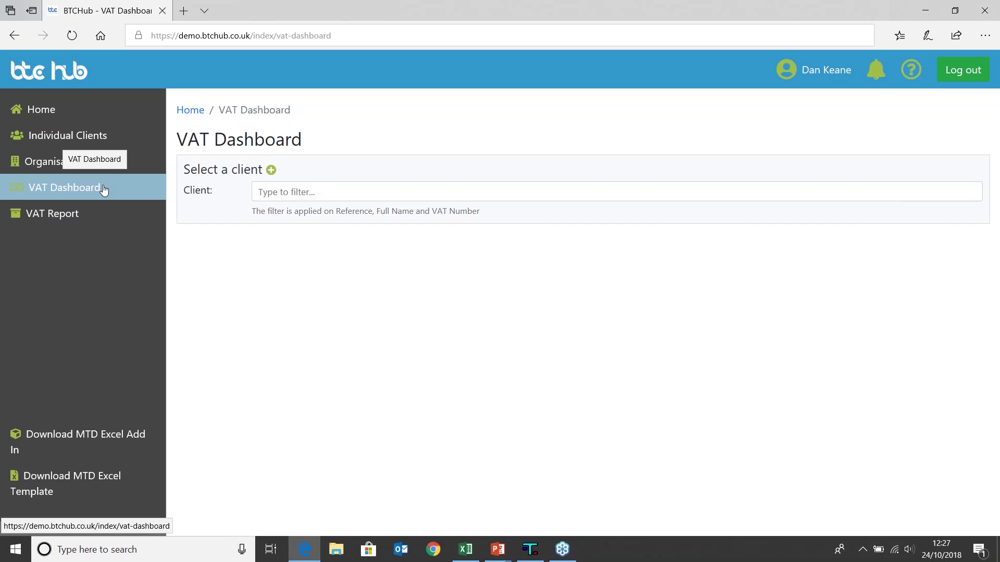
pyautogui.click(271, 186)
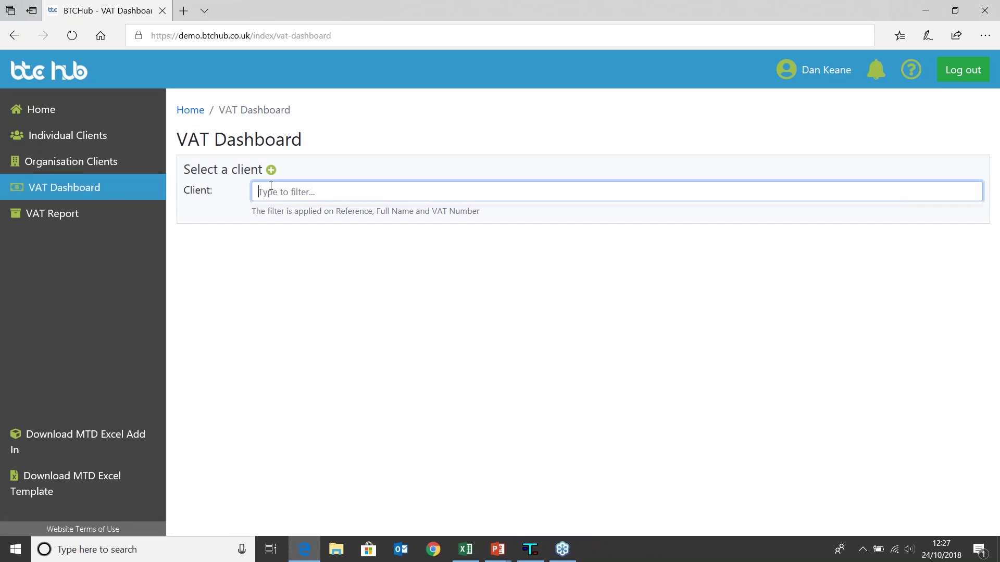
pyautogui.write('Gekko & Co')
pyautogui.click(271, 171)
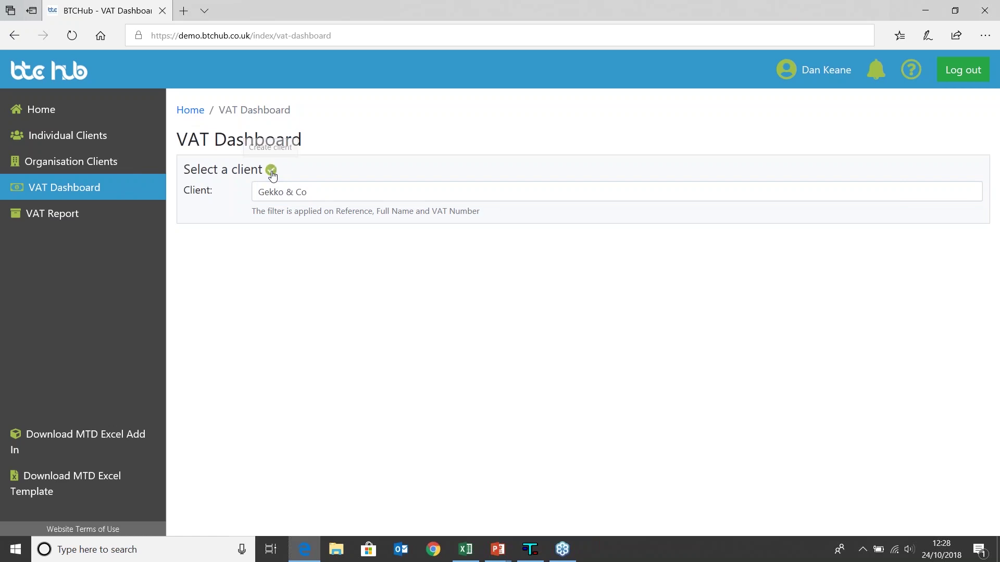
pyautogui.click(271, 171)
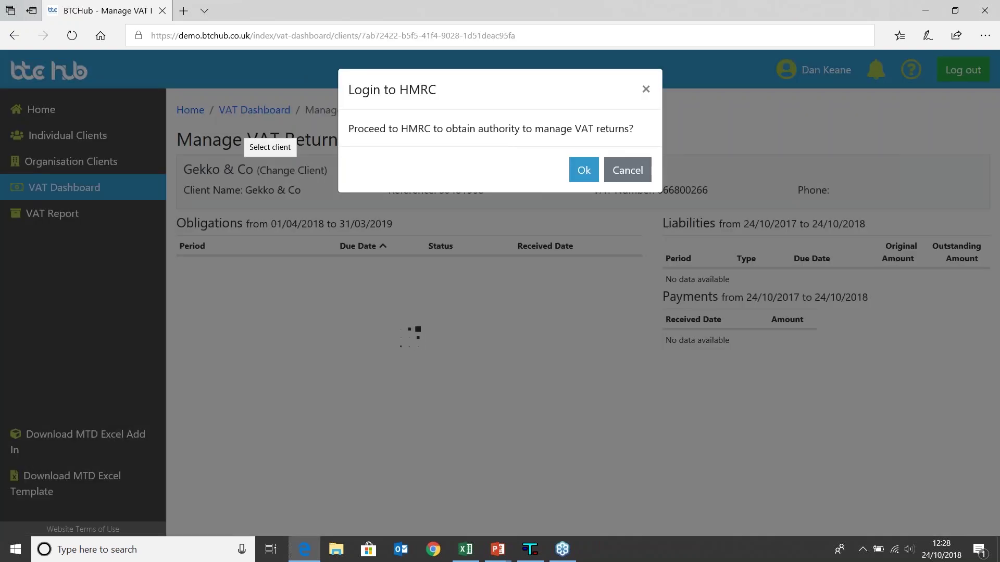
# - Proceed to the HMRC sign-in page and paste the test user credentials into User ID
pyautogui.click(584, 171)
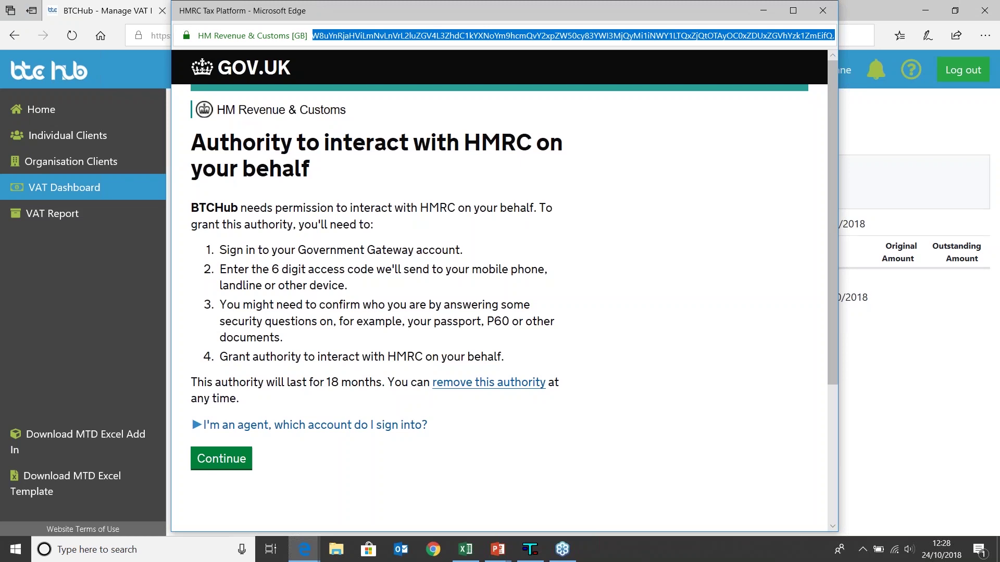
pyautogui.click(236, 462)
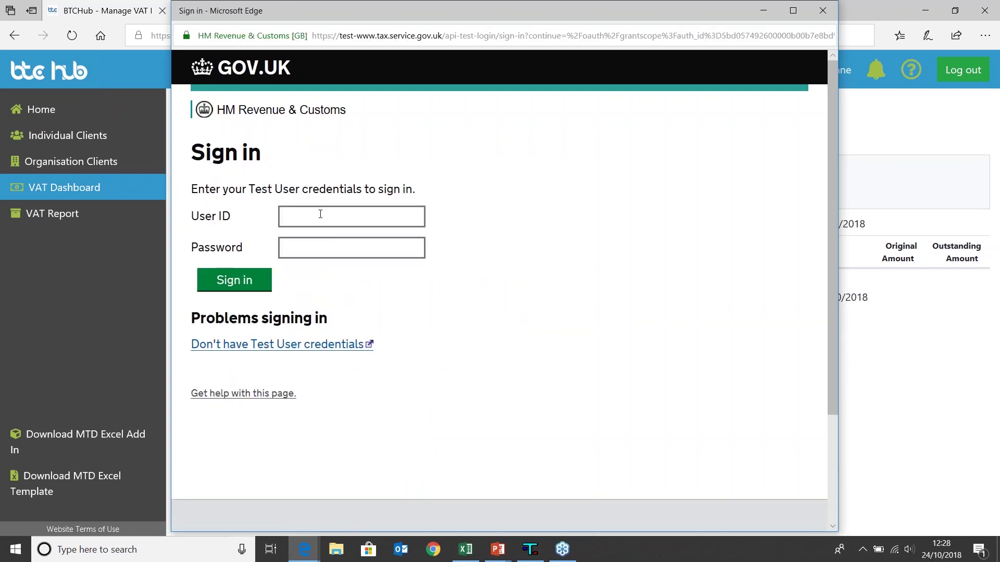
pyautogui.rightClick(320, 214)
pyautogui.click(339, 292)
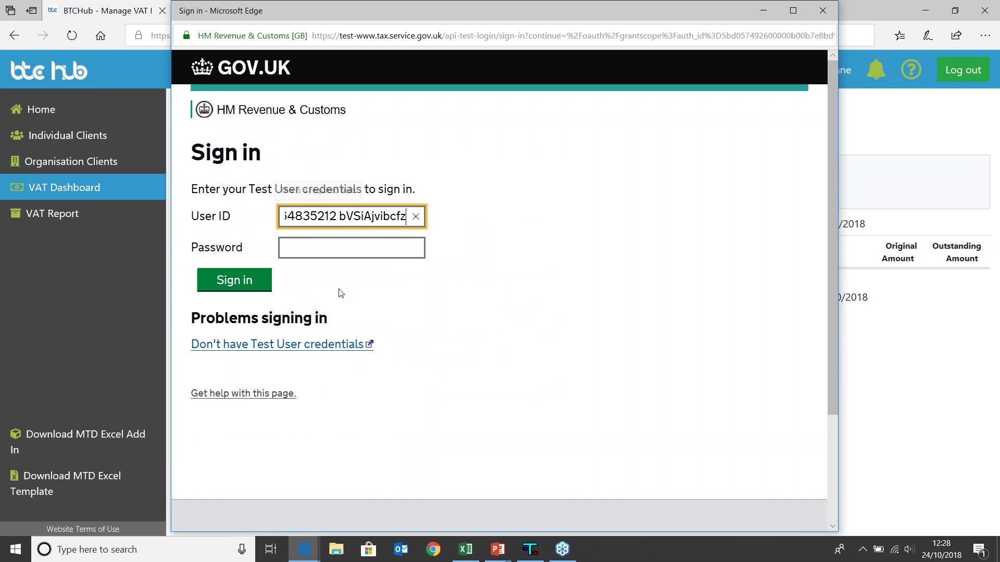
# - Move the password into the Password field, sign in, and grant BTCHub VAT authority
pyautogui.moveTo(340, 216); pyautogui.dragTo(367, 248)
pyautogui.click(387, 220)
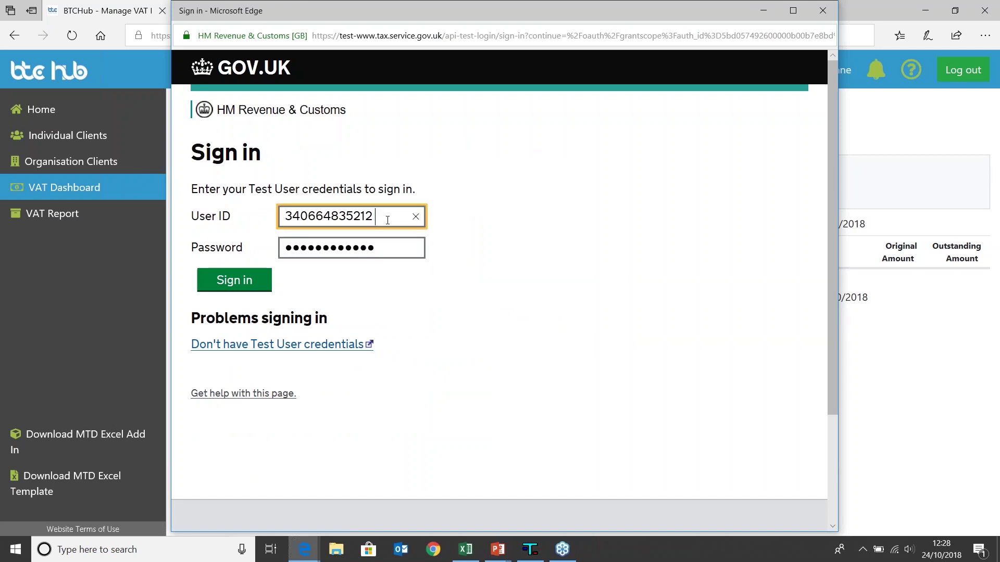
pyautogui.click(234, 280)
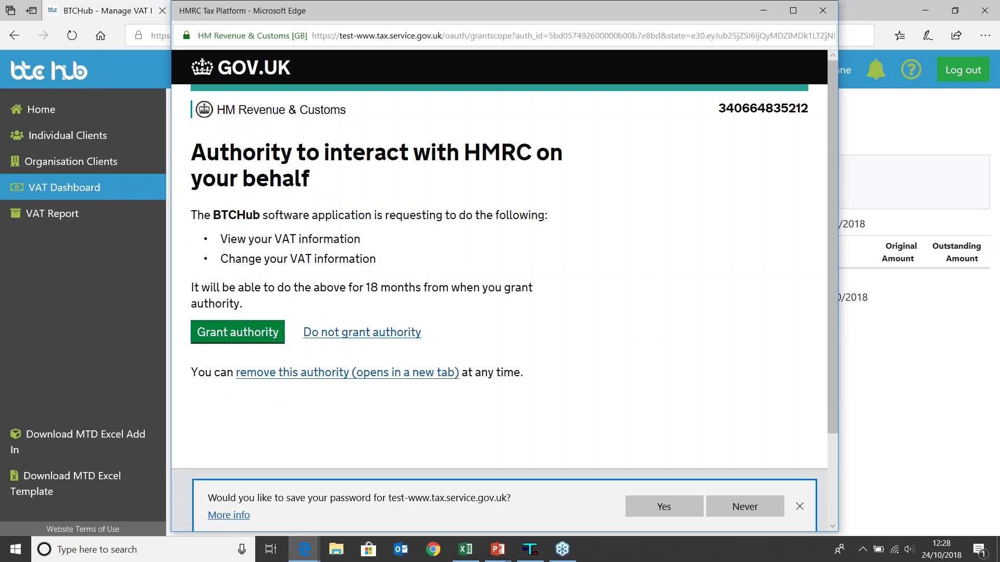
pyautogui.click(256, 338)
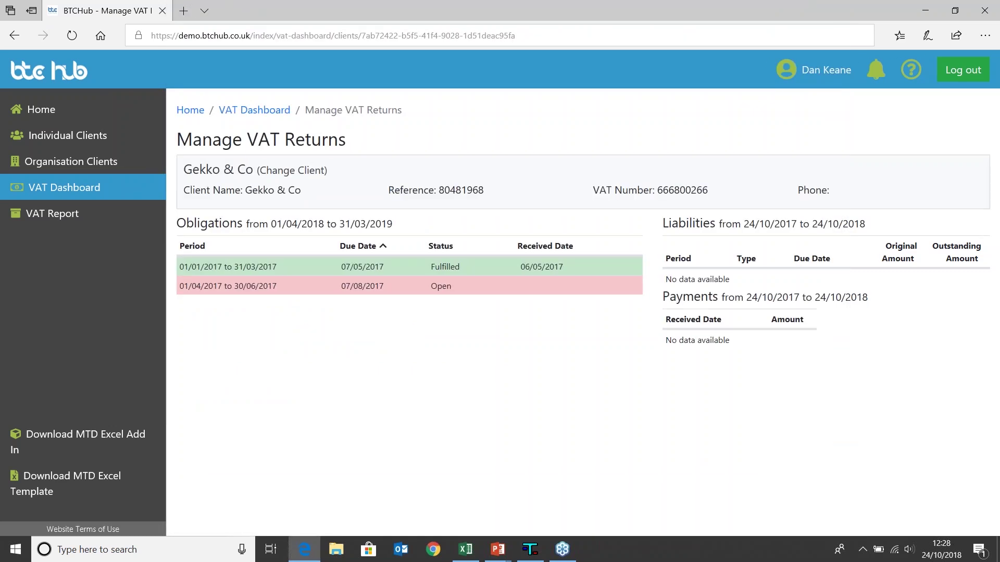
# - Fill Gekko & Co's 01/04/2017–30/06/2017 return from Desktop\Sage VATRET Export.csv, net VAT due 48859.53
pyautogui.click(348, 287)
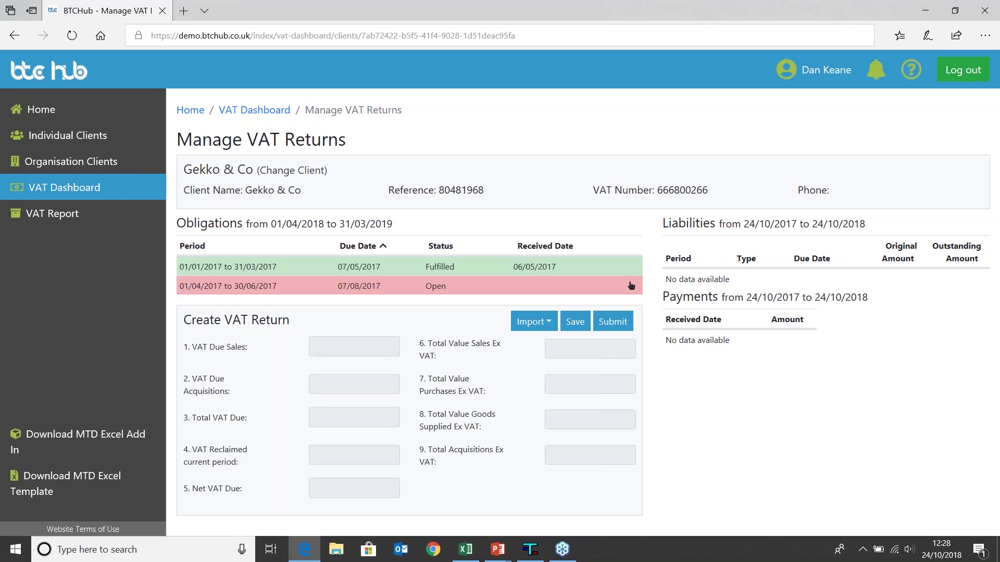
pyautogui.click(535, 322)
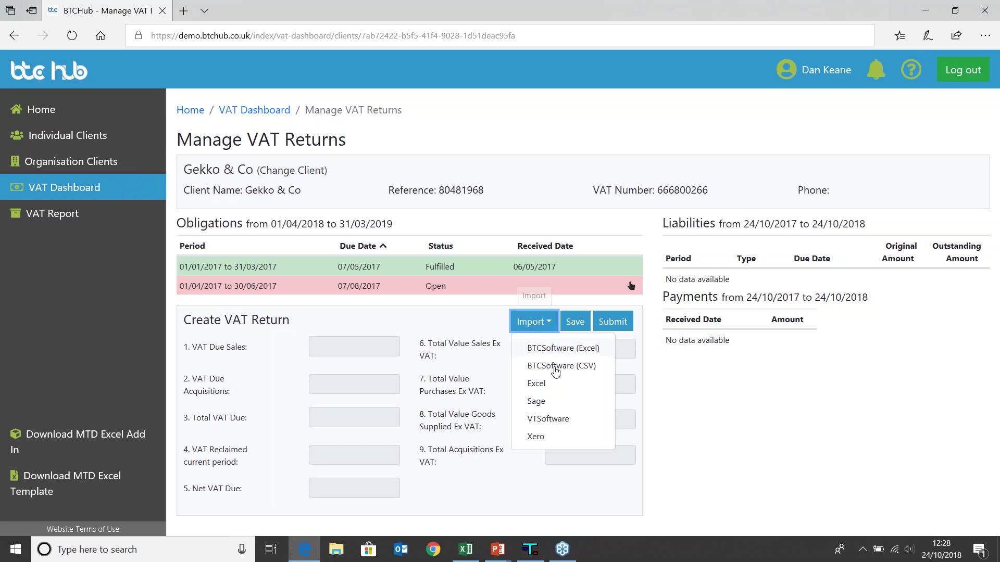
pyautogui.click(561, 405)
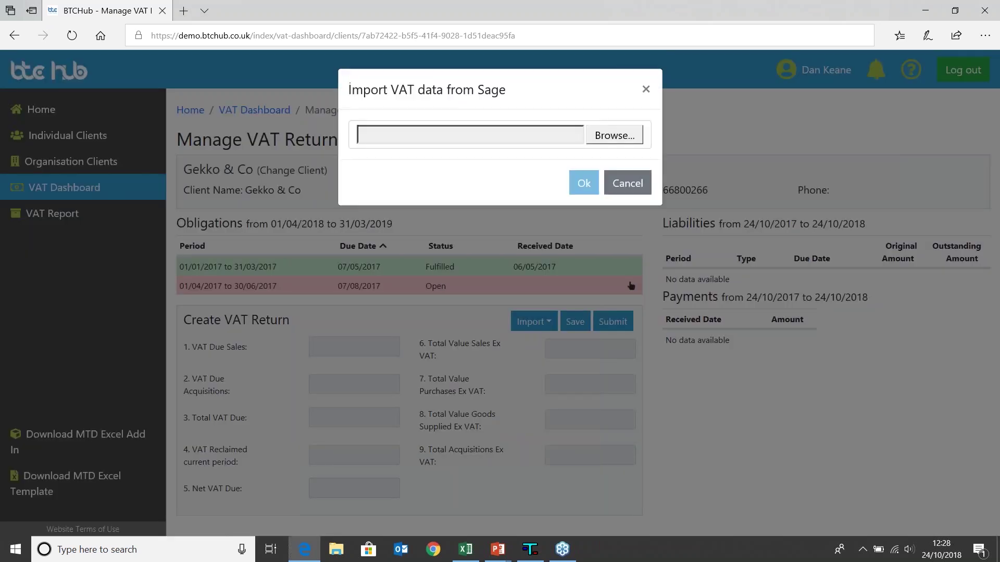
pyautogui.click(609, 136)
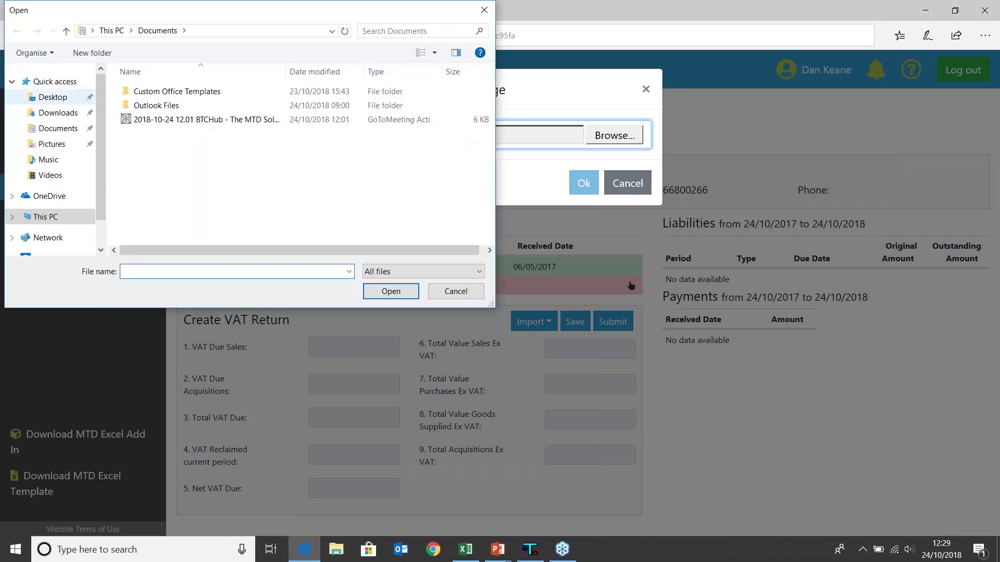
pyautogui.click(58, 99)
pyautogui.click(172, 162)
pyautogui.click(388, 292)
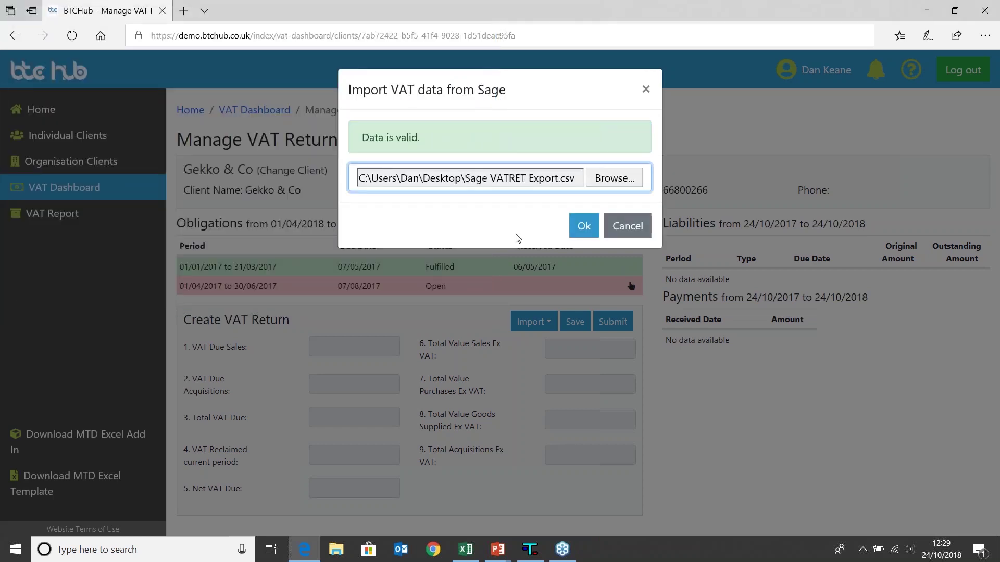
pyautogui.click(581, 225)
# - Submit the Gekko & Co return to HMRC with the legal declaration ticked
pyautogui.moveTo(460, 390)
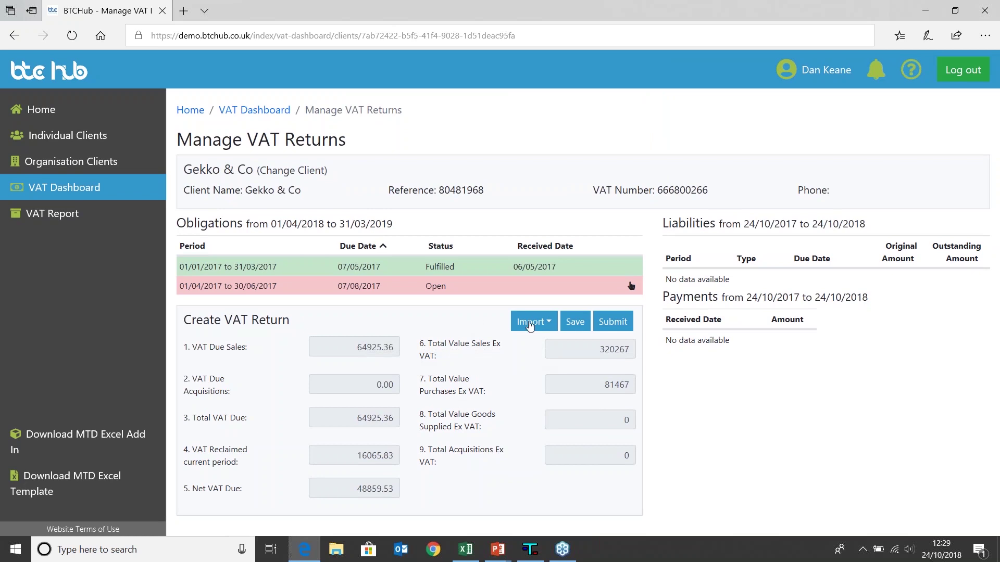
pyautogui.click(612, 322)
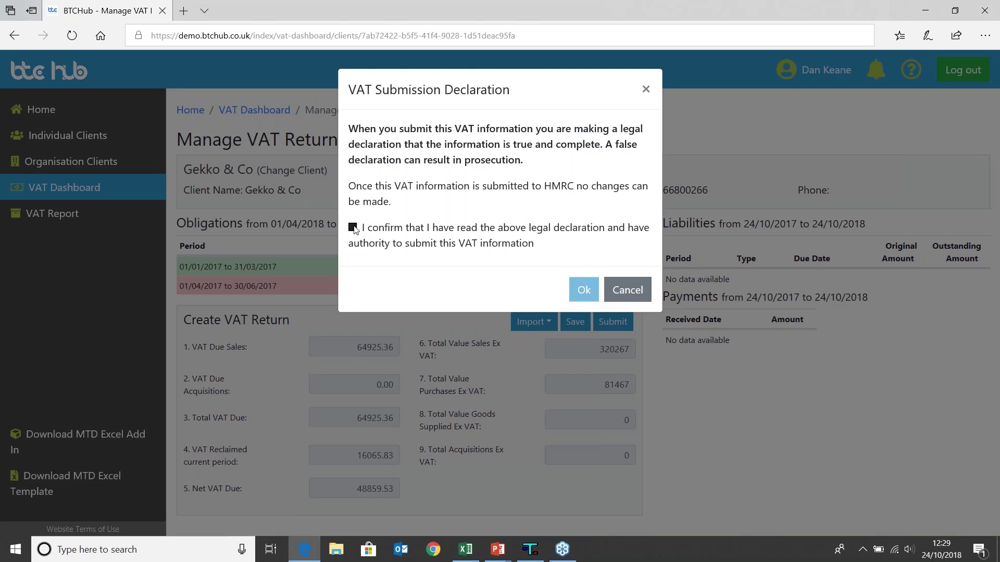
pyautogui.click(353, 228)
pyautogui.click(582, 289)
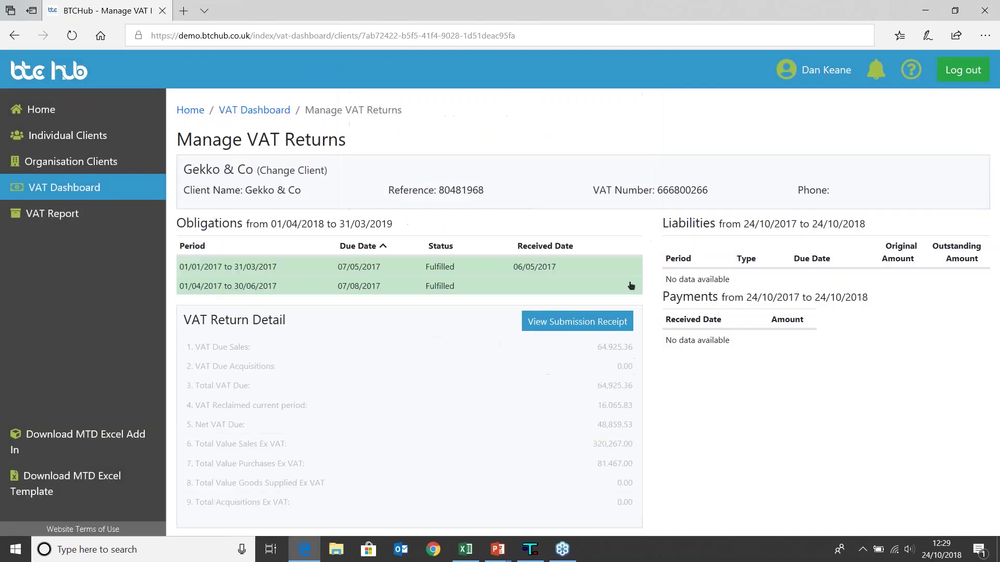